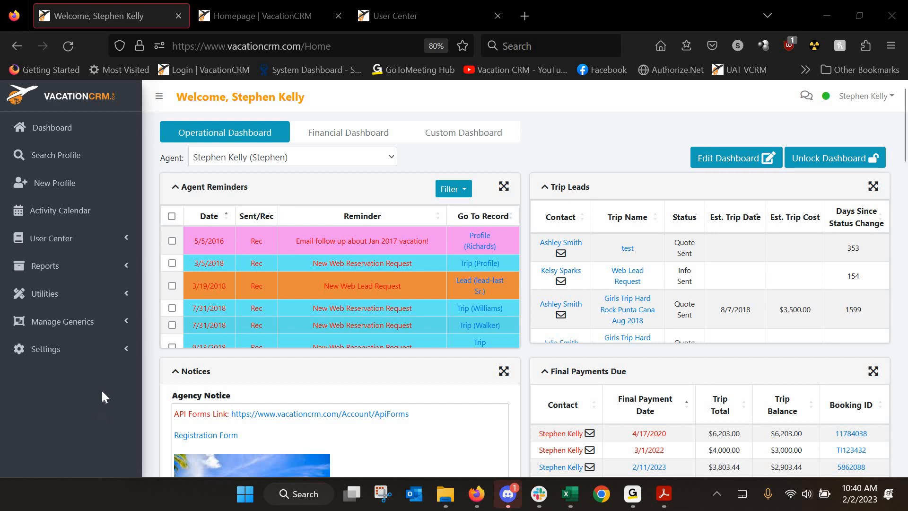
Open Company Settings from the sidebar under Settings > System Settings
click(72, 350)
scroll(75, 374, down, 3)
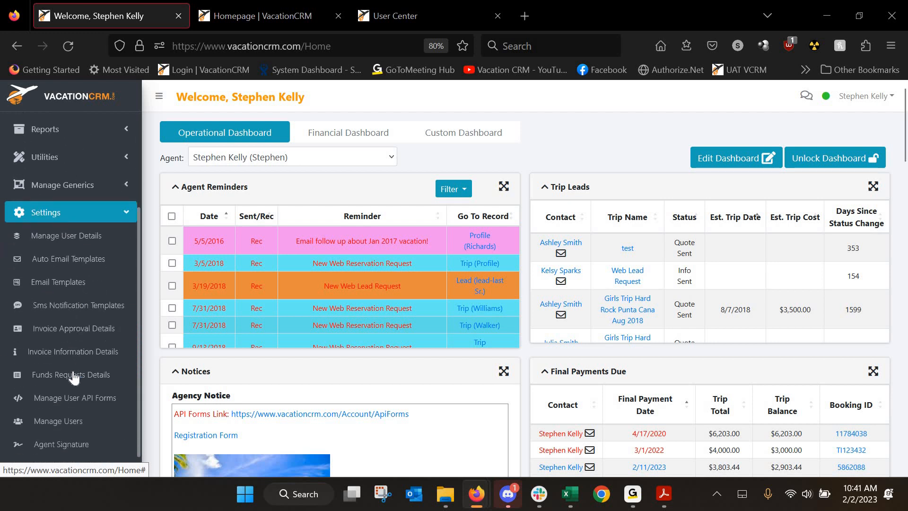
click(75, 446)
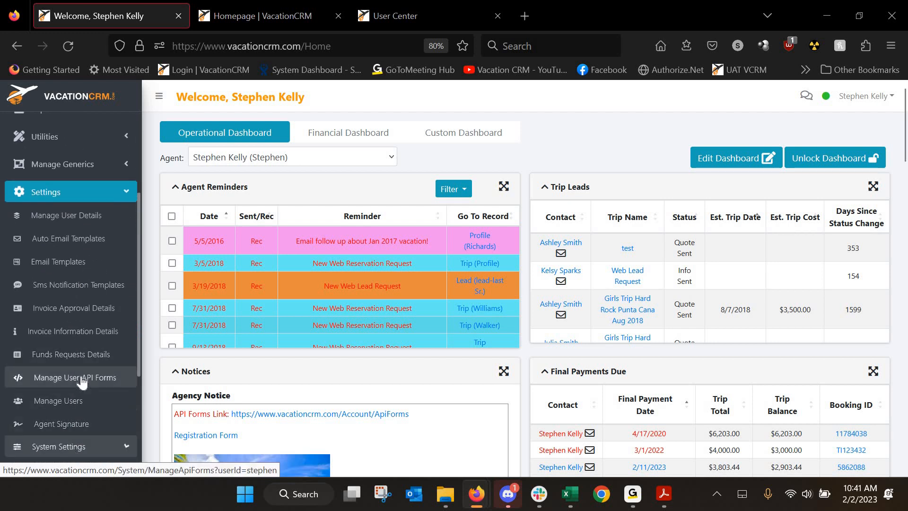
scroll(81, 382, down, 3)
scroll(82, 383, down, 1)
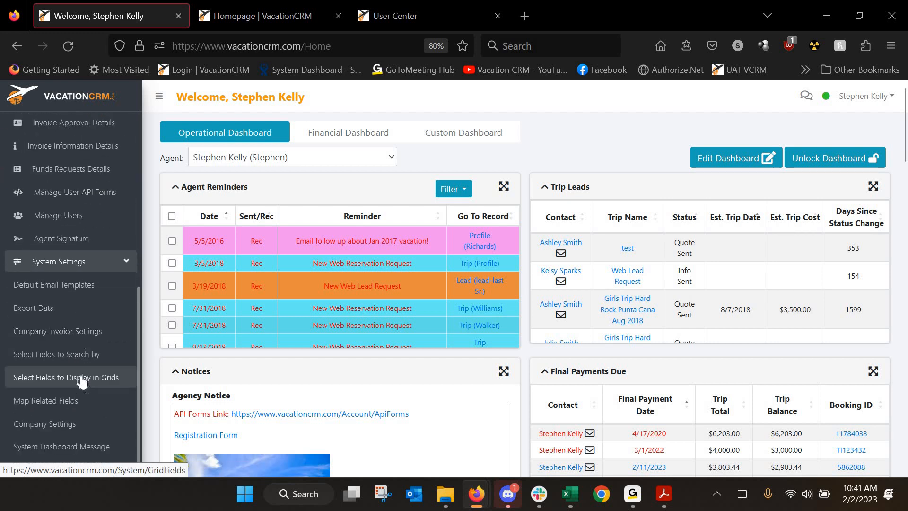
click(51, 422)
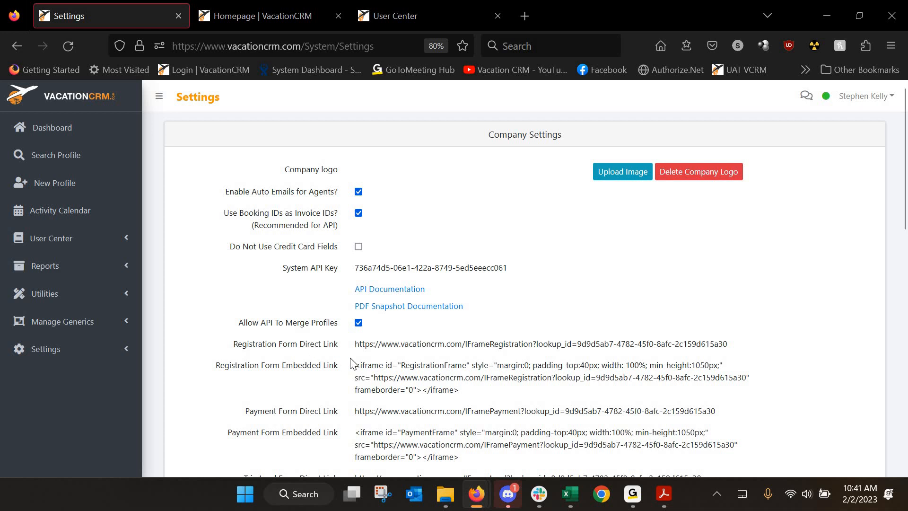
Review the Company Settings options, then expand the settings pages list
scroll(435, 303, down, 3)
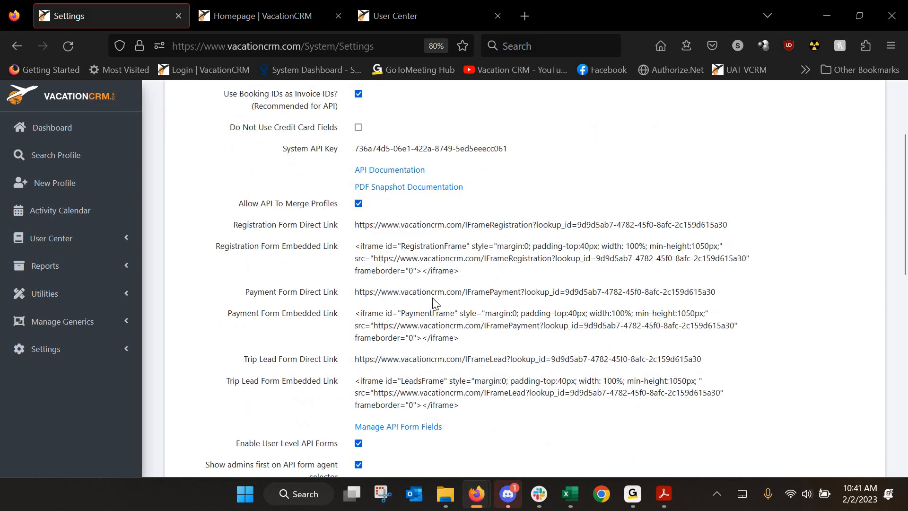
scroll(452, 407, up, 3)
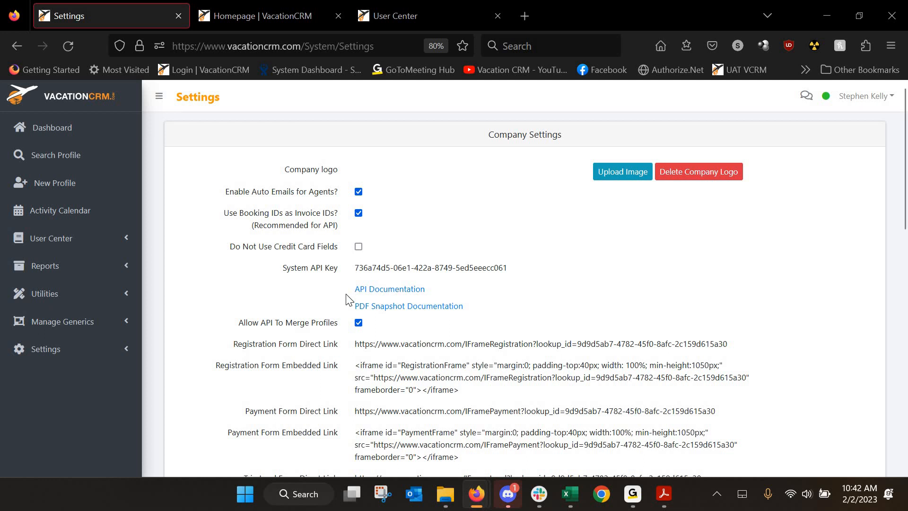
click(81, 355)
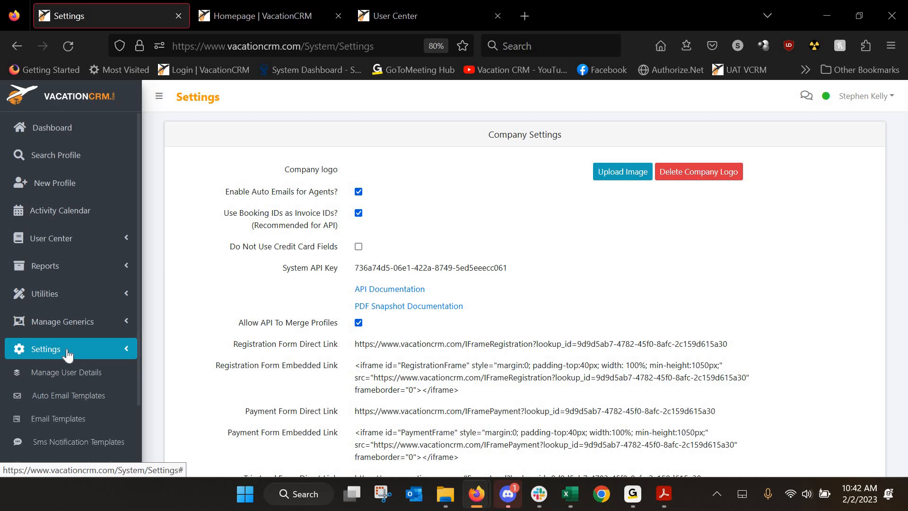
View Auto Email Templates in a separate tab, then return to the Company Settings tab
middle_click(57, 401)
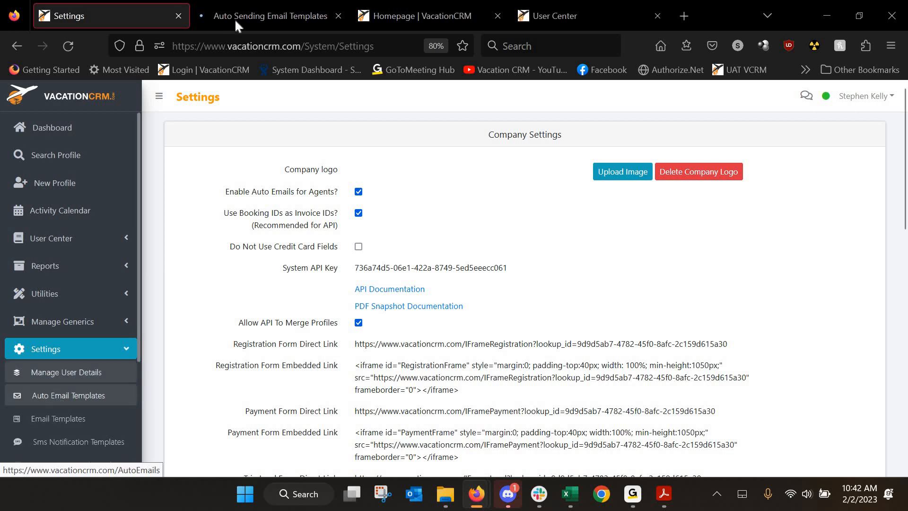
click(250, 16)
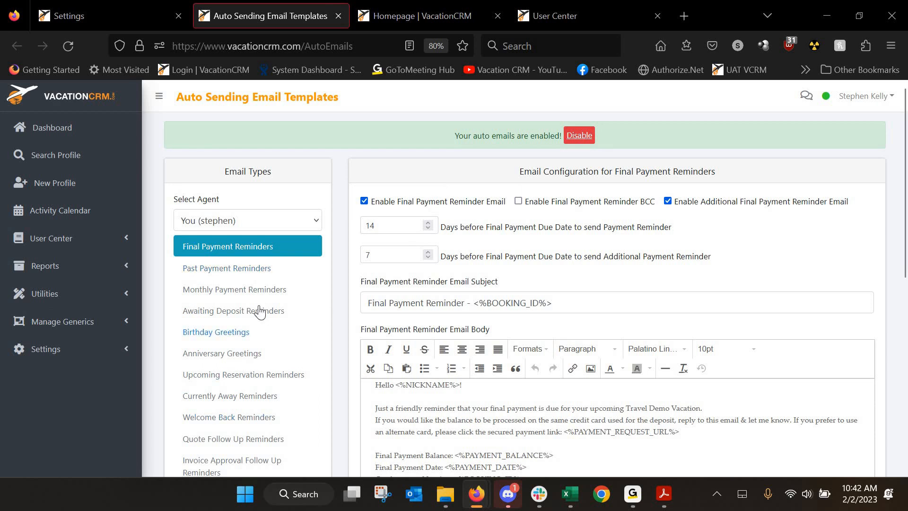
click(113, 13)
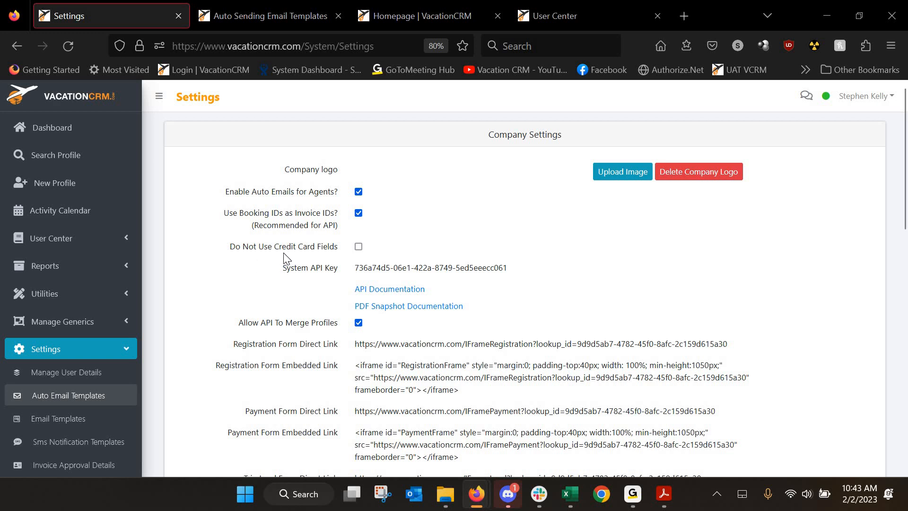
scroll(284, 258, down, 2)
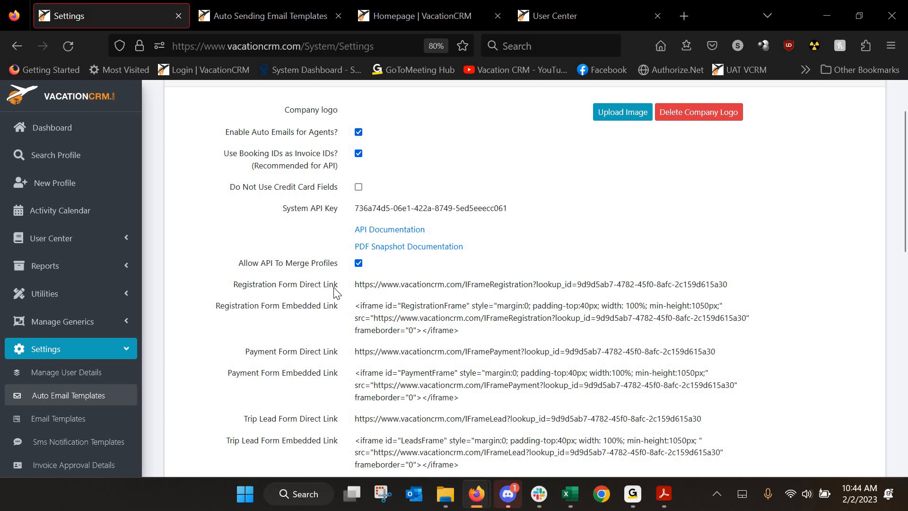
scroll(335, 293, down, 2)
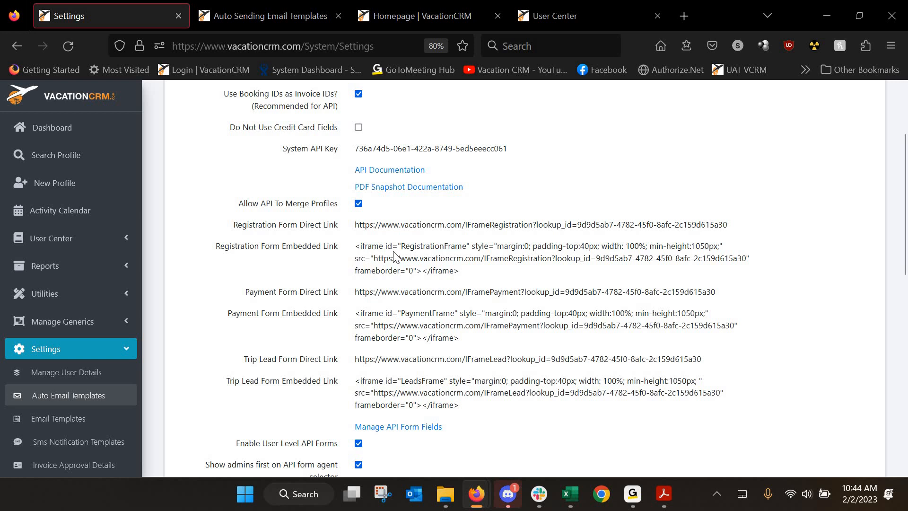
Open the Registration Form direct link in a new tab, view it, then return to Company Settings
triple_click(399, 227)
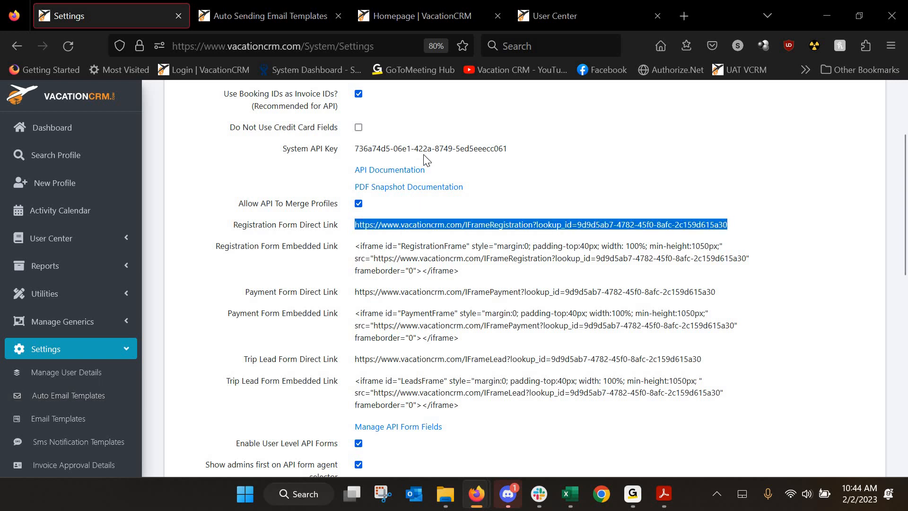
right_click(398, 228)
click(427, 159)
click(240, 16)
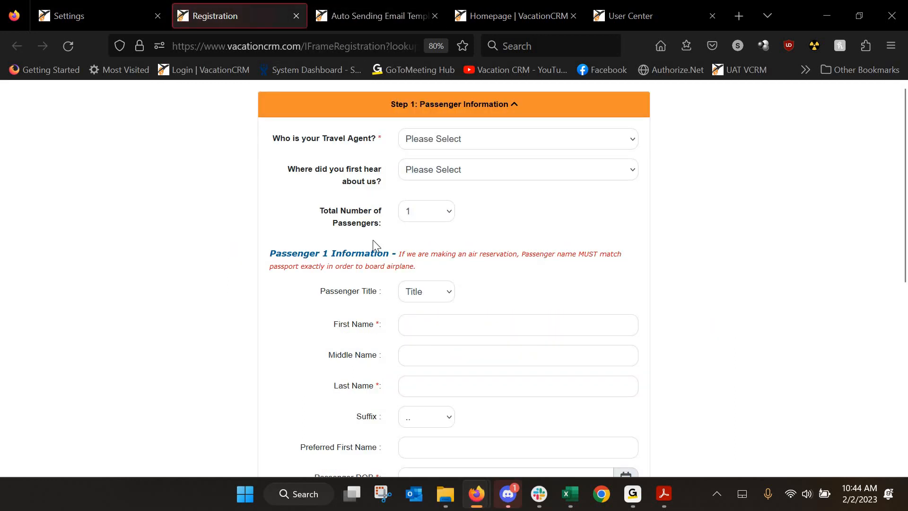
click(132, 13)
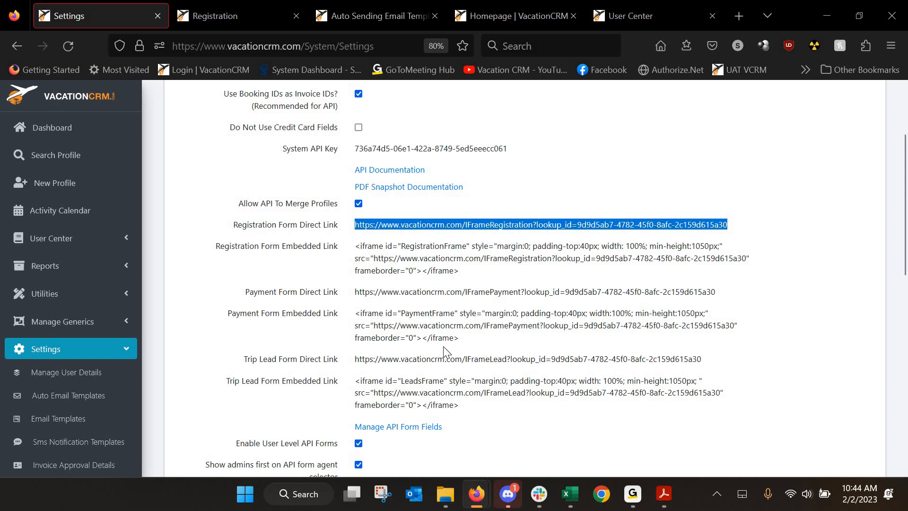
scroll(415, 377, down, 2)
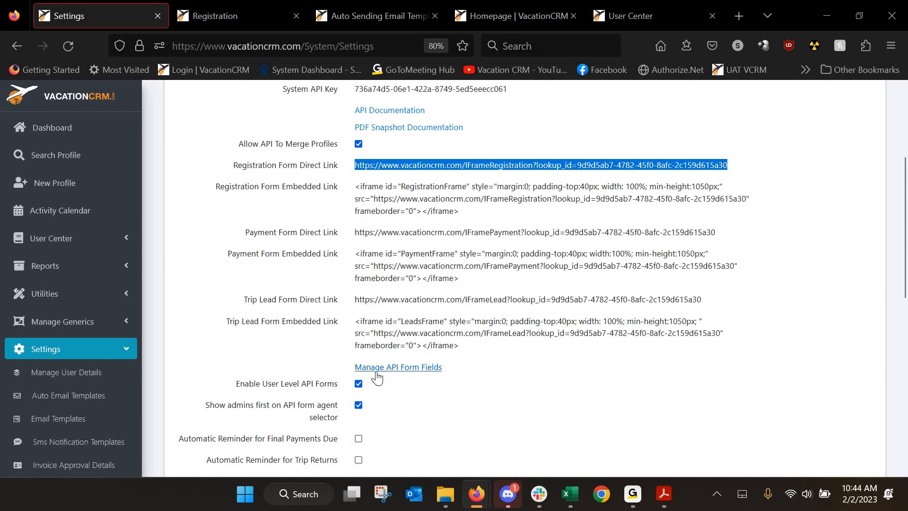
Open Manage API Form Fields and compare it against the registration form tab
click(412, 372)
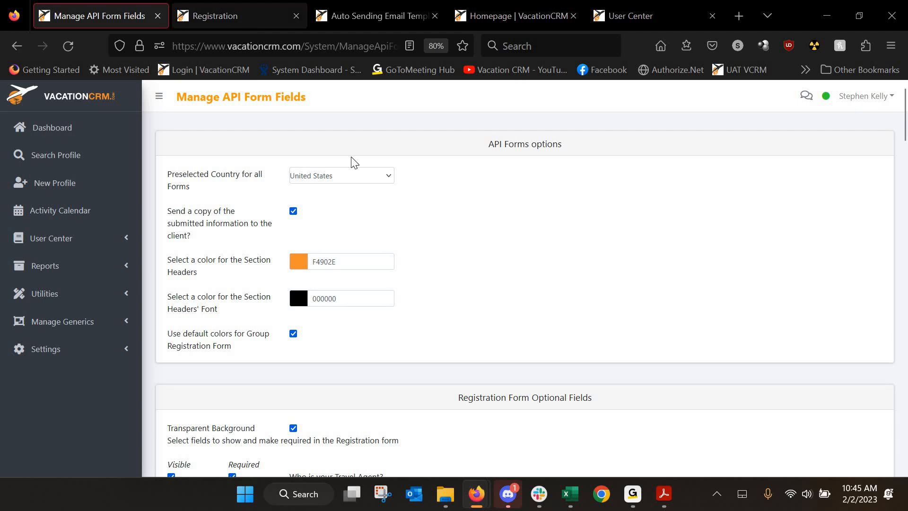
key(ctrl+Tab)
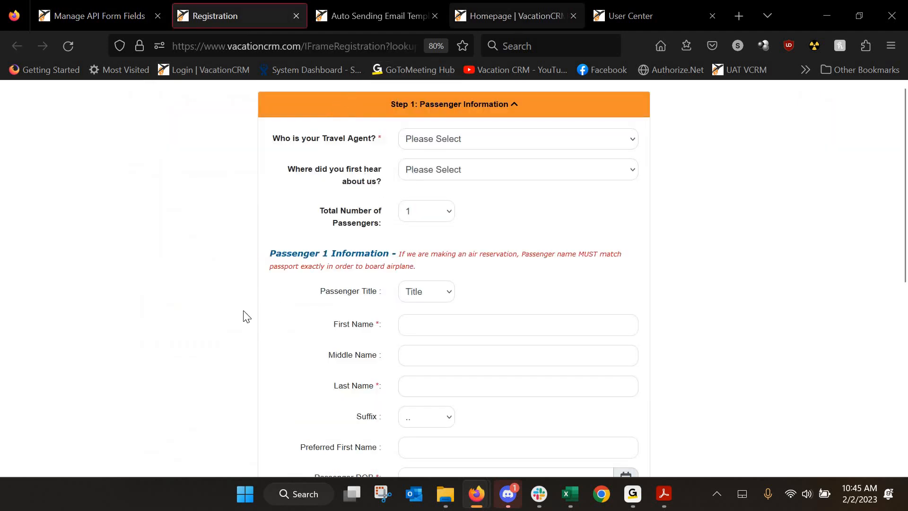
key(ctrl+Tab)
key(ctrl+Tab)
scroll(245, 305, down, 10)
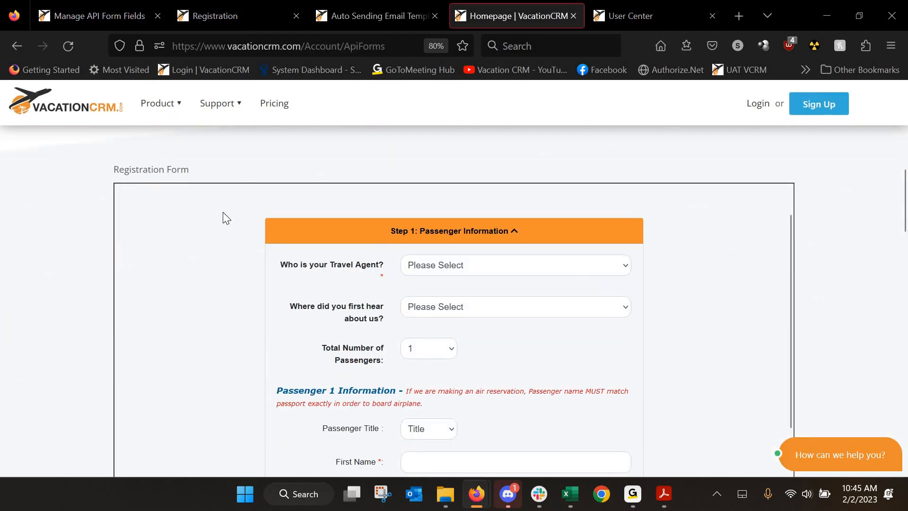
click(214, 16)
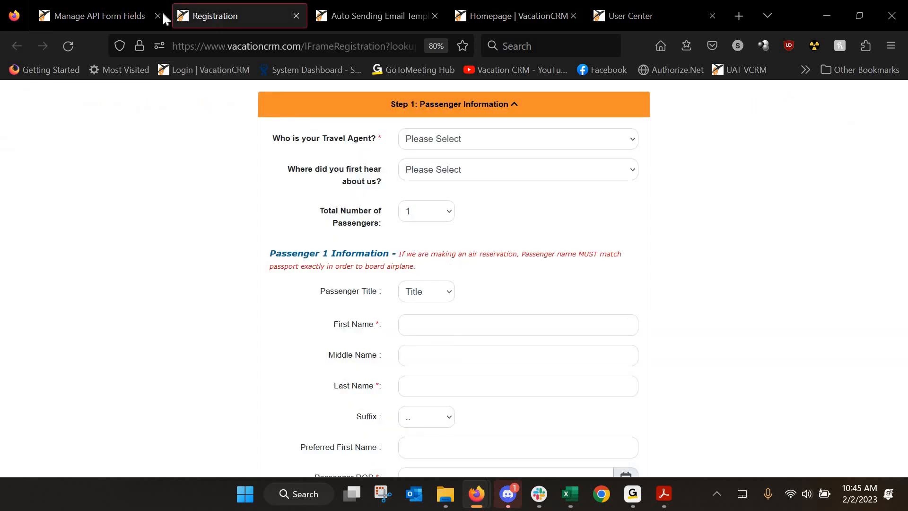
key(ctrl+shift+Tab)
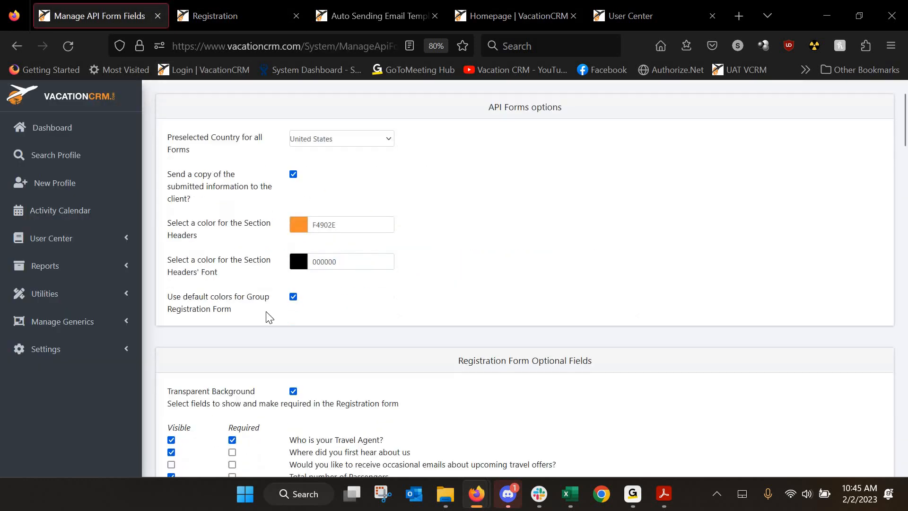
Review the registration, payment and trip lead fields, then go back to Settings
scroll(269, 317, down, 5)
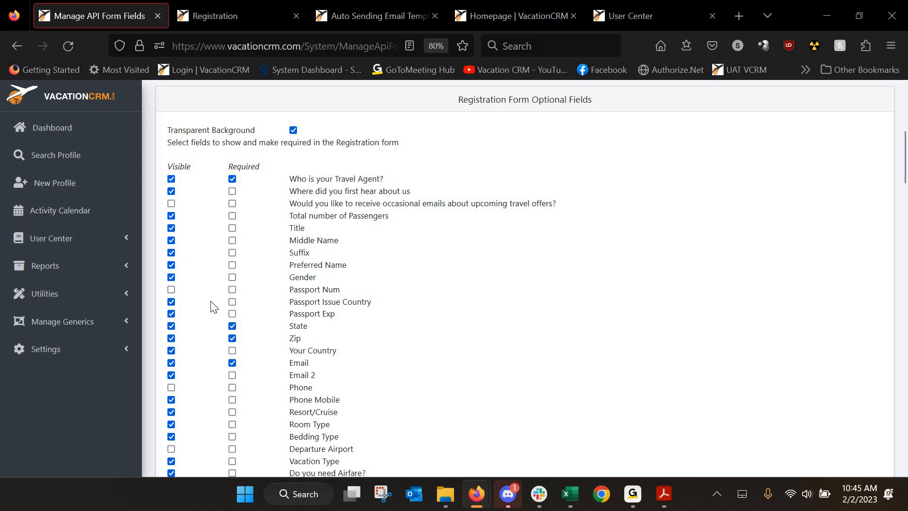
scroll(265, 319, down, 5)
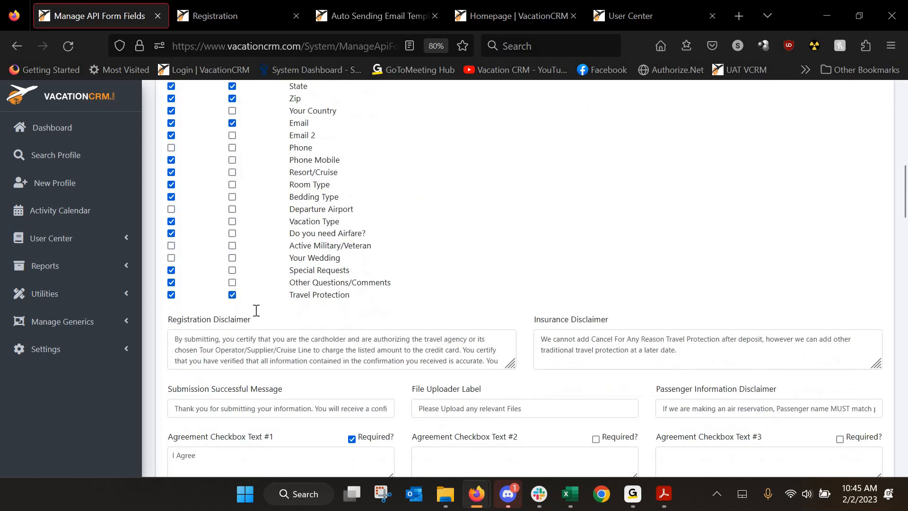
scroll(256, 311, down, 1)
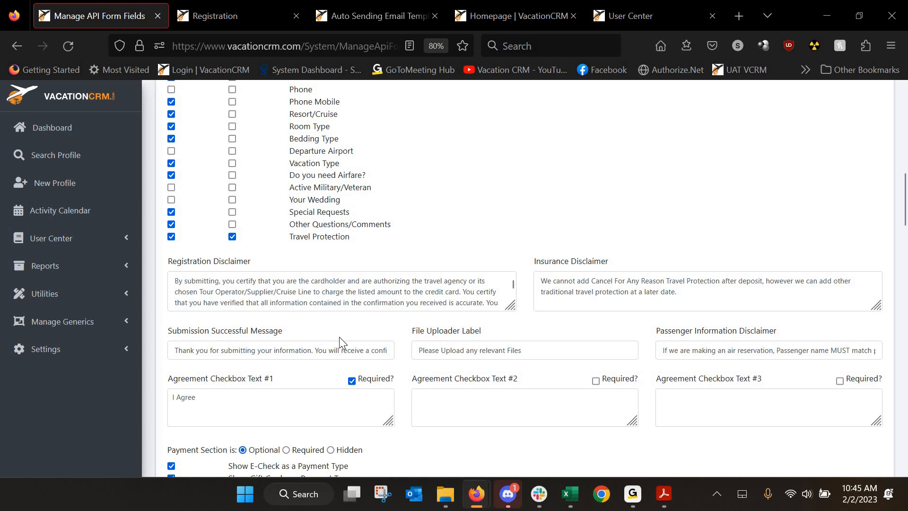
scroll(340, 337, down, 1)
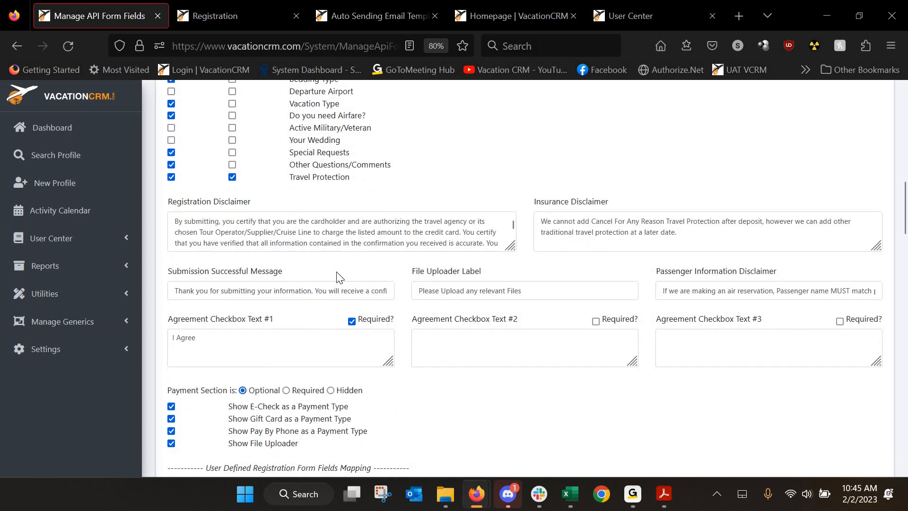
scroll(253, 360, down, 3)
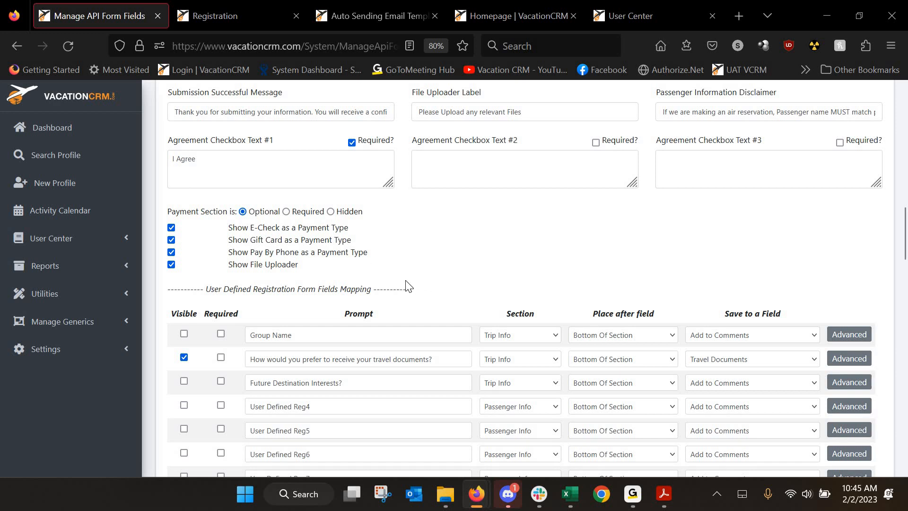
scroll(391, 314, up, 10)
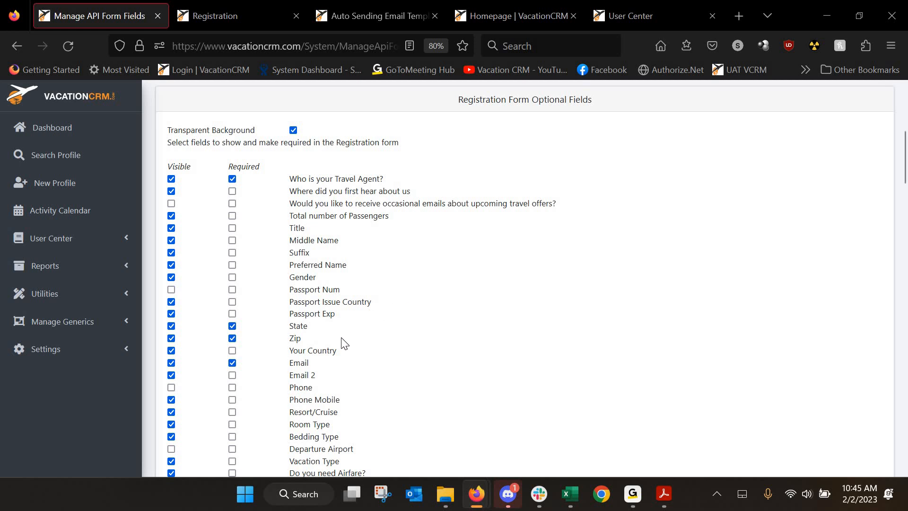
scroll(333, 279, up, 2)
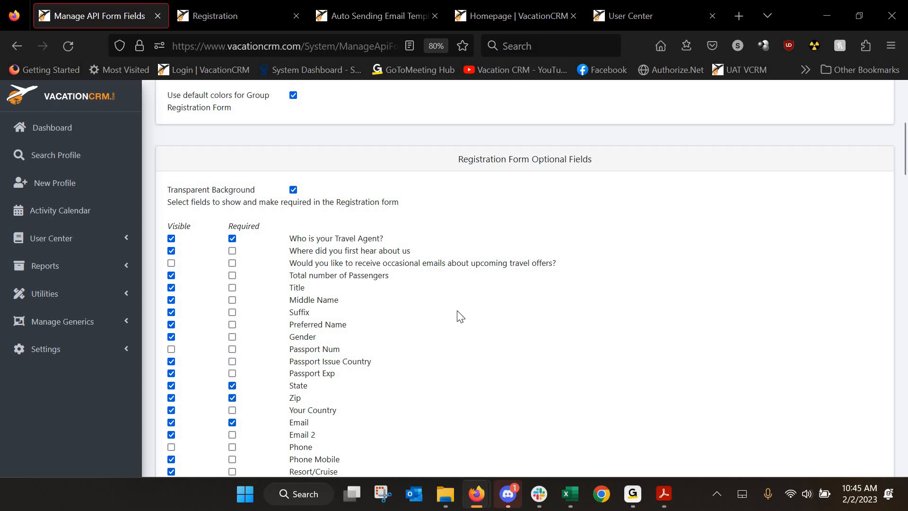
scroll(462, 315, down, 2)
scroll(463, 314, down, 15)
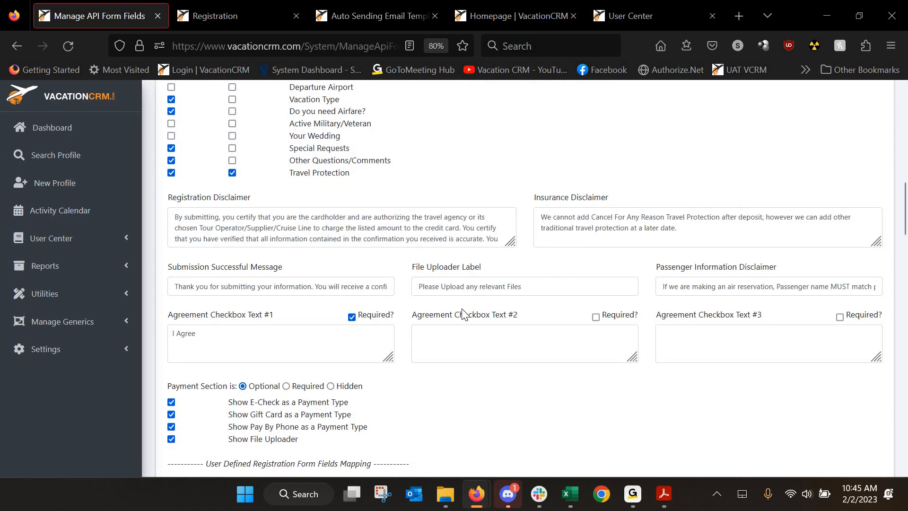
scroll(224, 189, down, 3)
scroll(248, 188, down, 7)
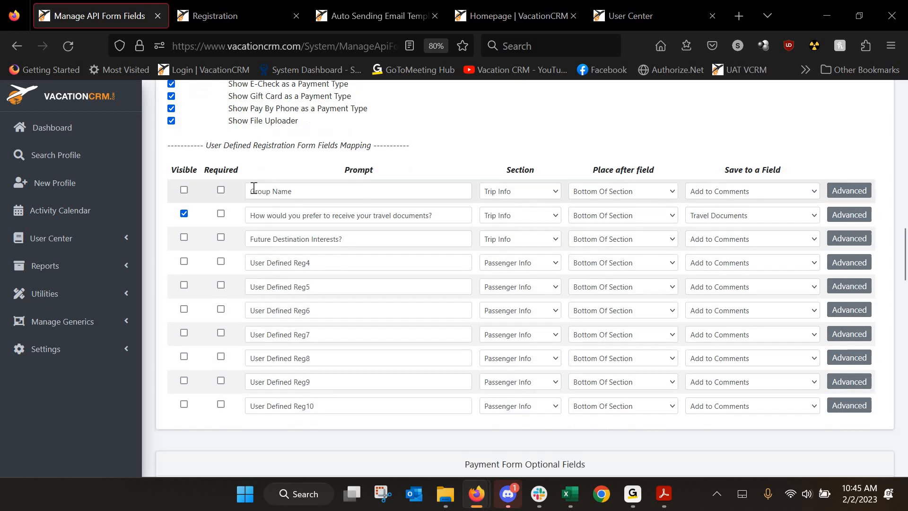
scroll(317, 244, down, 18)
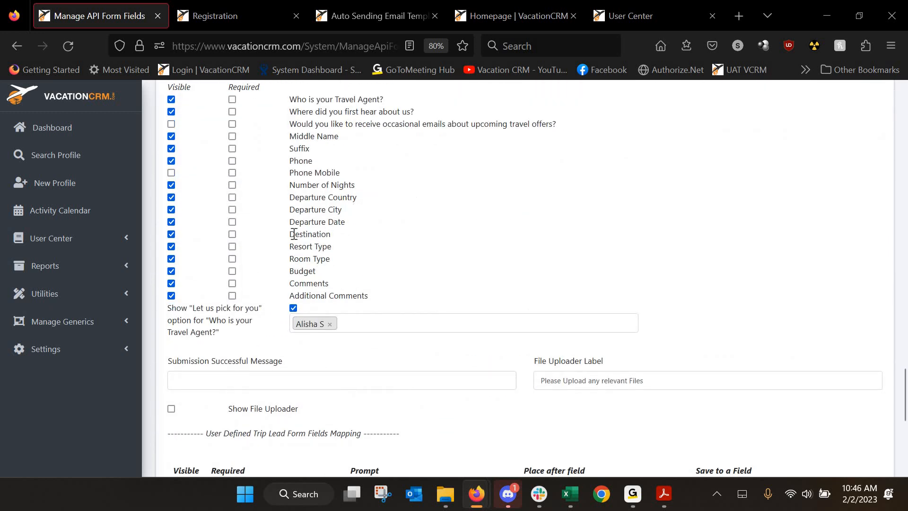
click(16, 48)
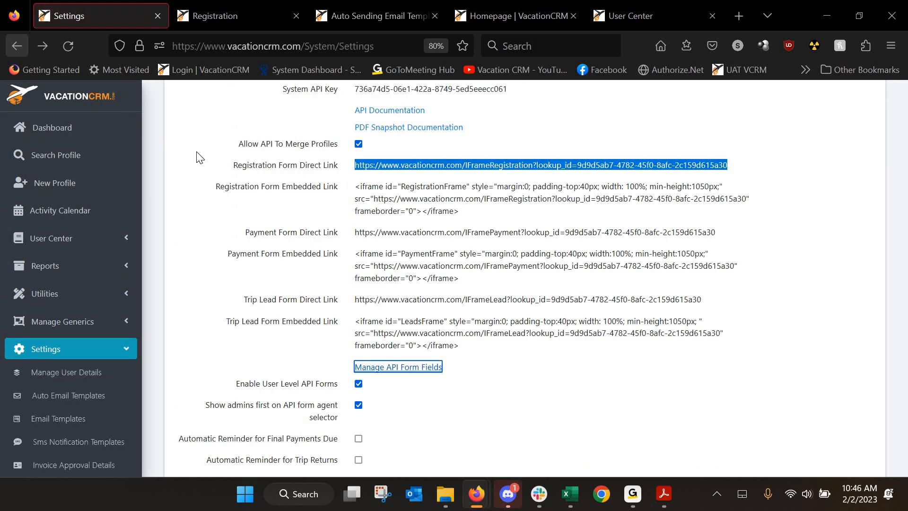
Switch to the Registration tab showing Step 1: Passenger Information
scroll(211, 183, down, 4)
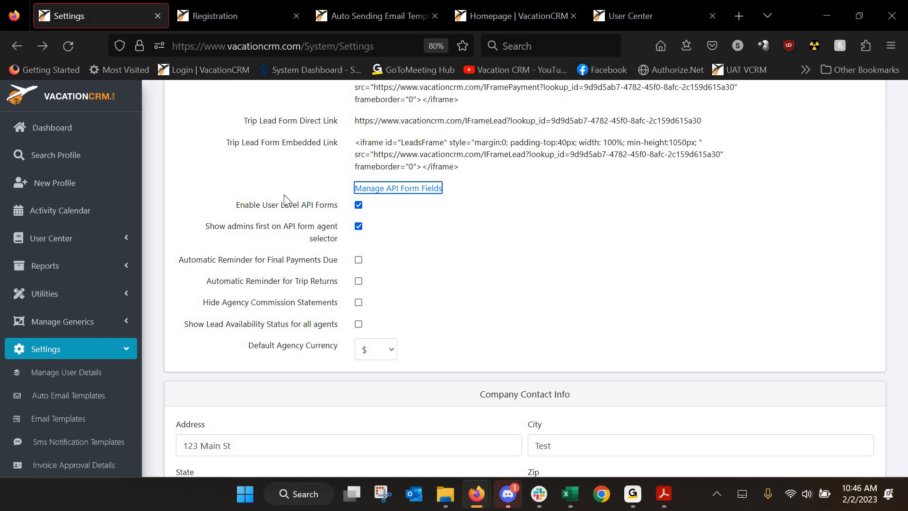
click(208, 7)
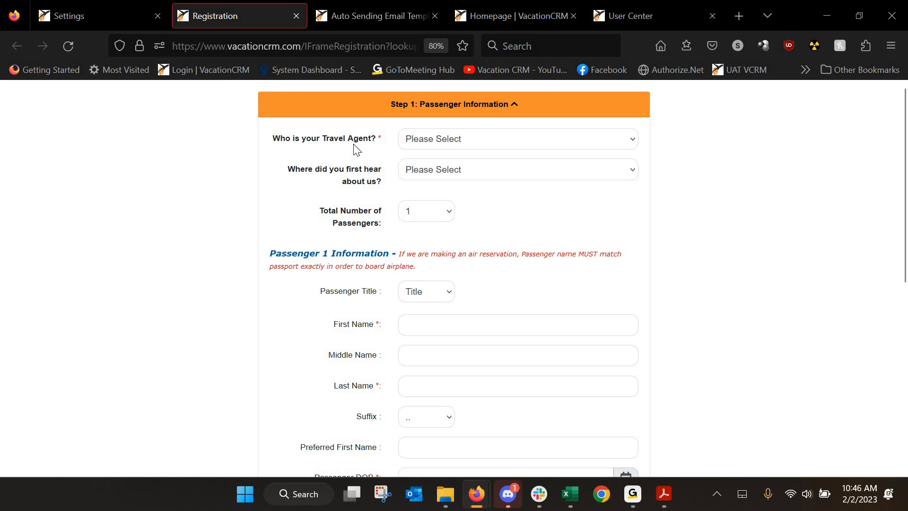
Check the 'Who is your Travel Agent?' choices without picking one, then return to Settings
click(457, 141)
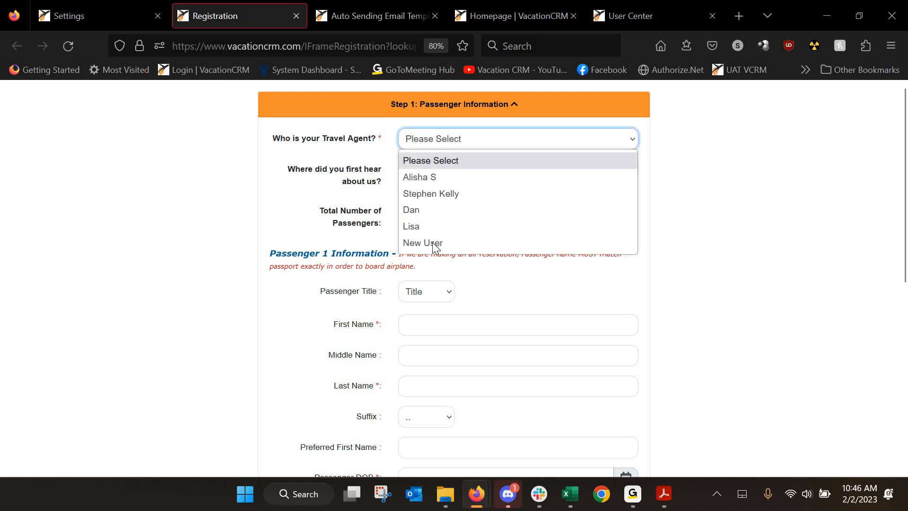
click(442, 141)
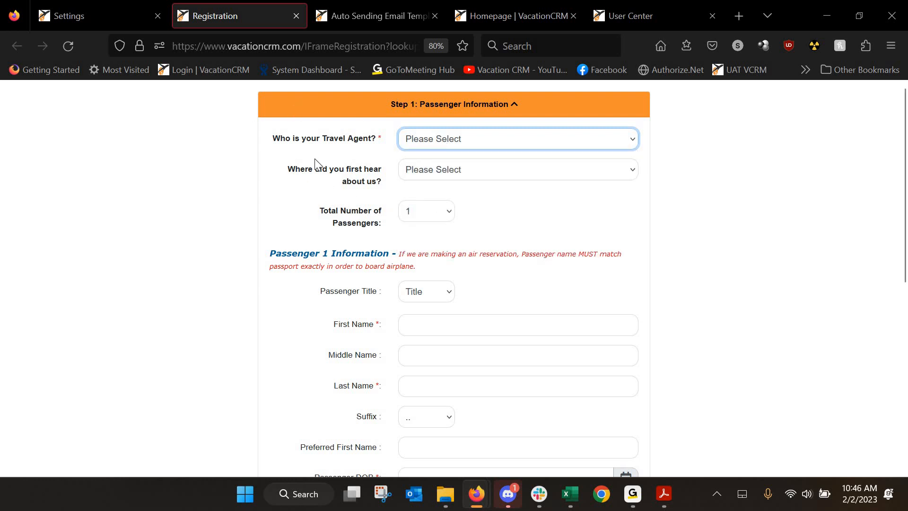
click(71, 15)
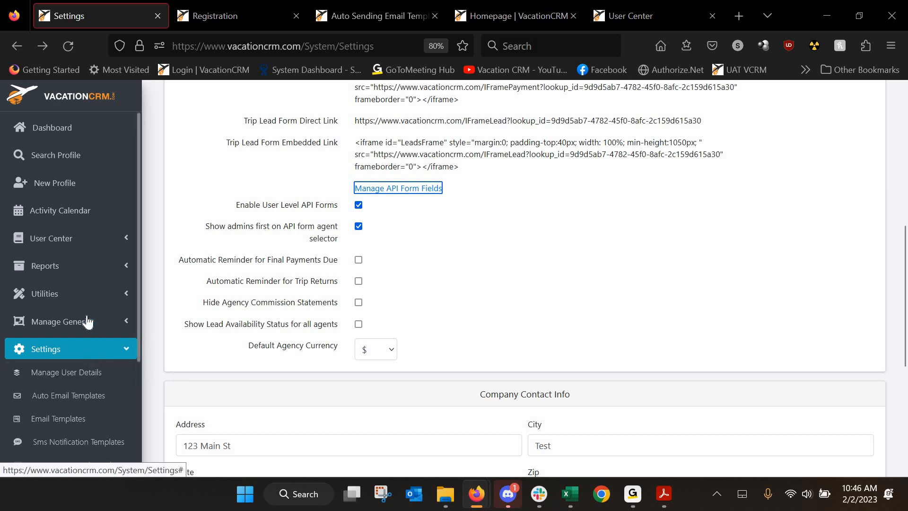
Open Manage User API Forms in a new tab and view its form fields page
scroll(76, 288, down, 3)
scroll(72, 288, down, 3)
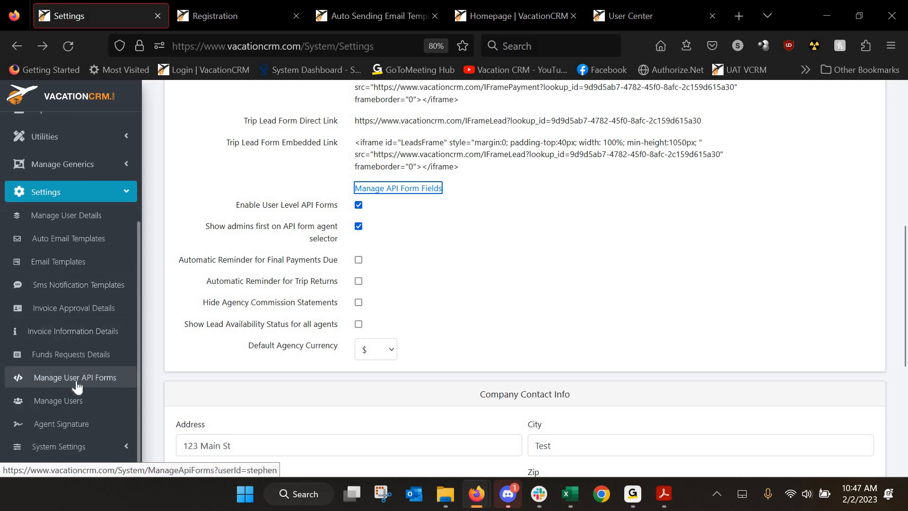
middle_click(73, 386)
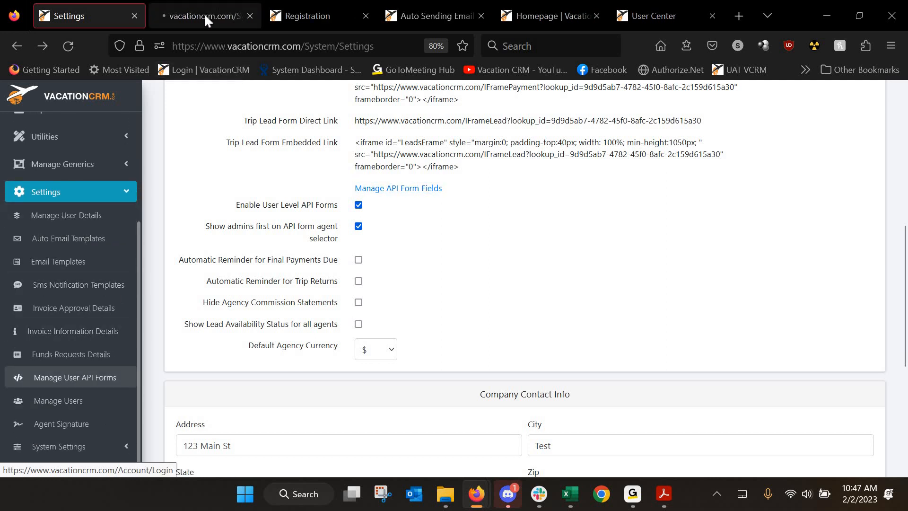
click(204, 13)
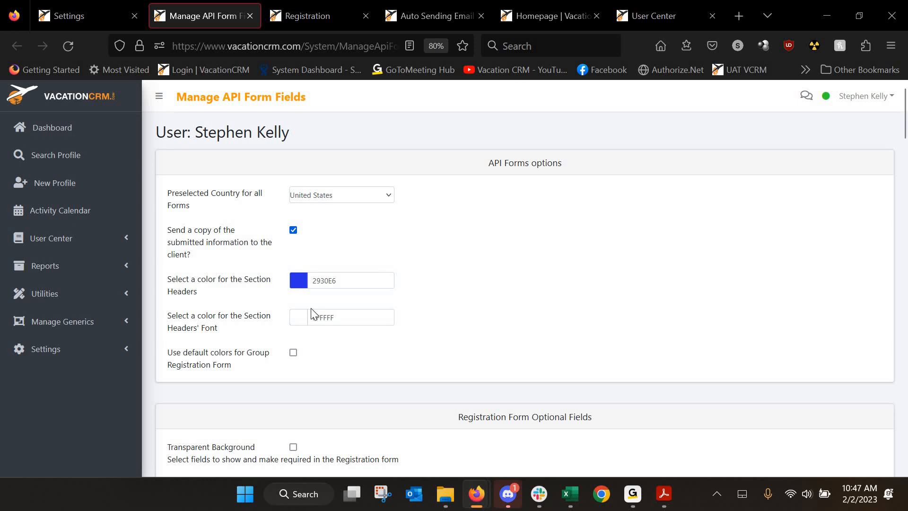
scroll(322, 267, down, 3)
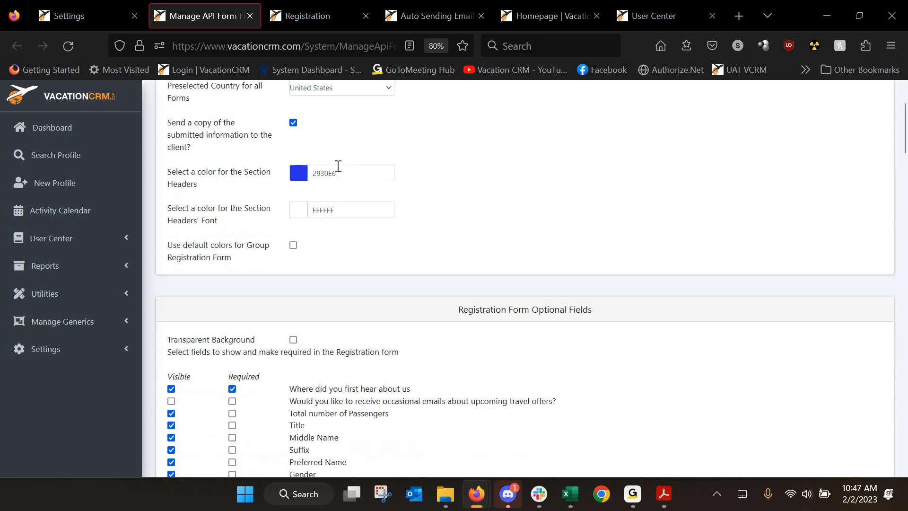
click(300, 19)
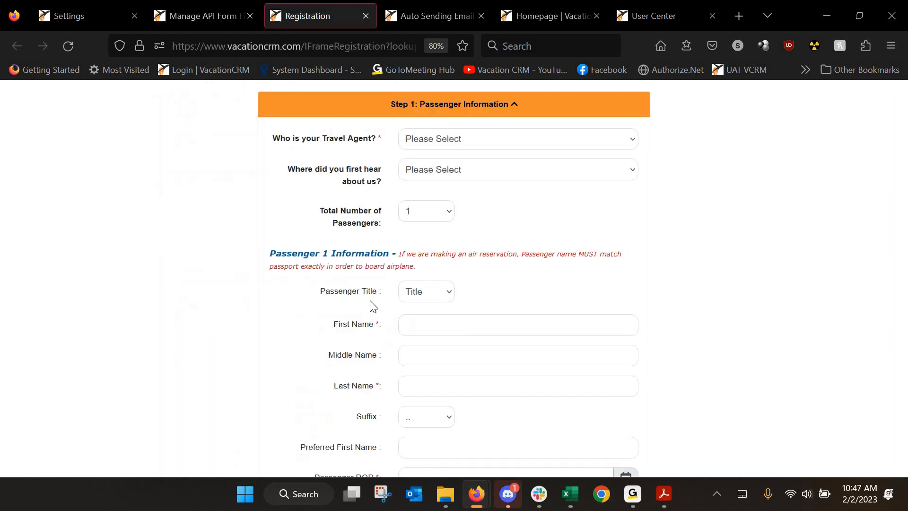
click(84, 17)
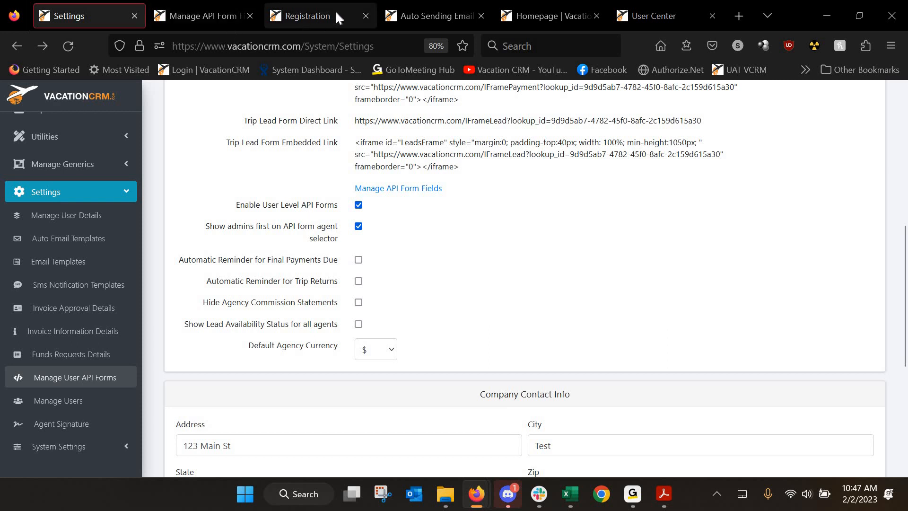
Compare the Registration form's travel agent choices with the API fields, then return to Settings
click(317, 13)
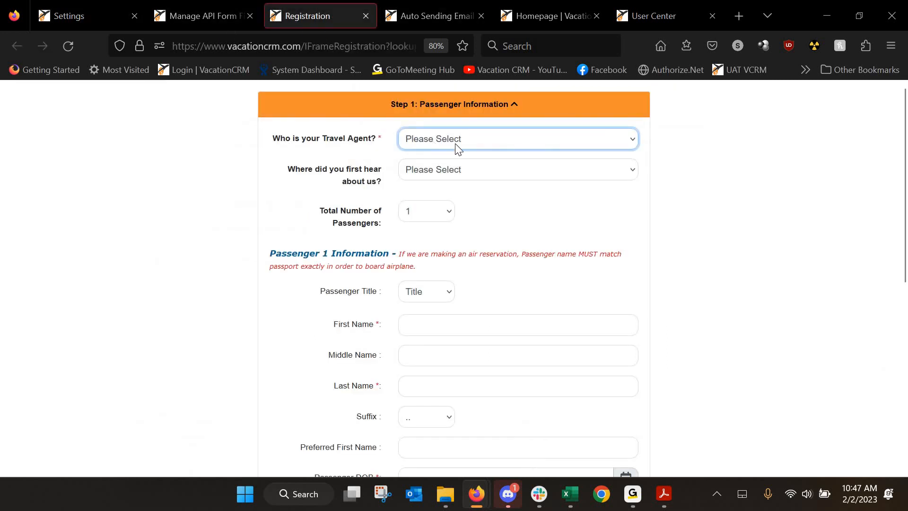
click(456, 144)
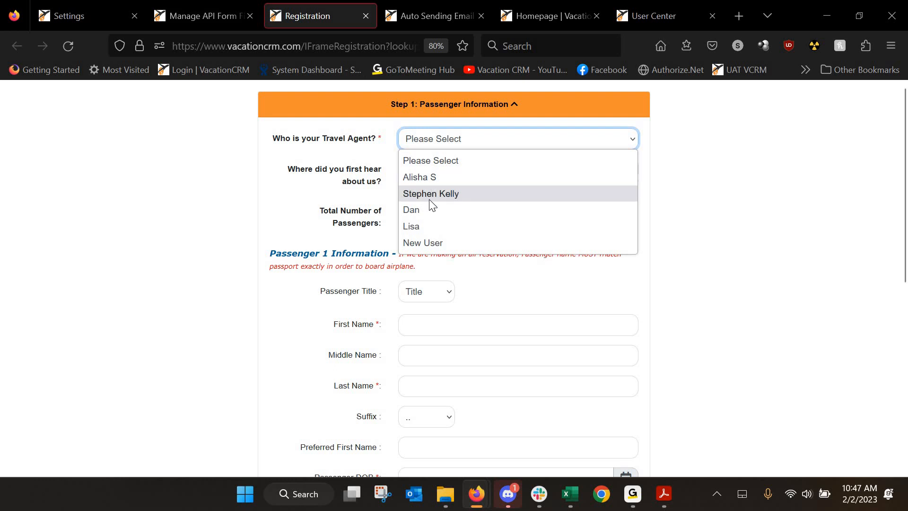
click(192, 17)
click(99, 10)
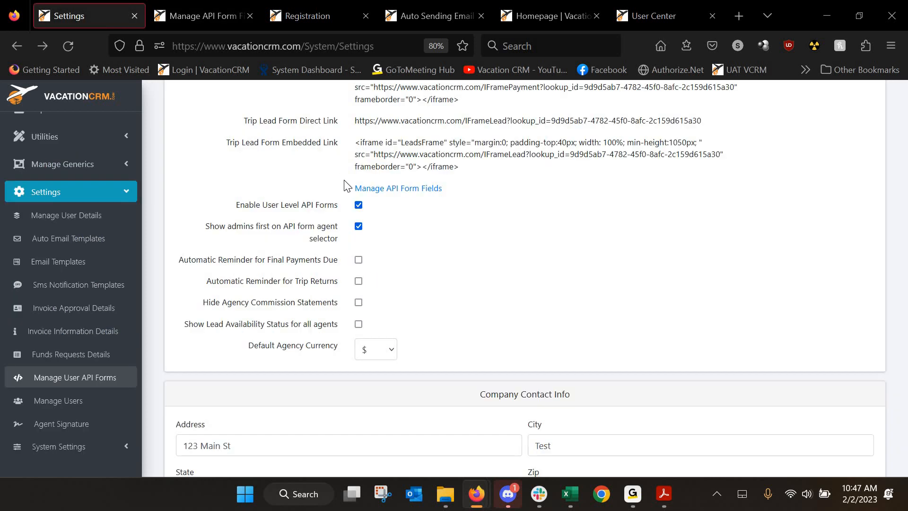
scroll(229, 223, down, 2)
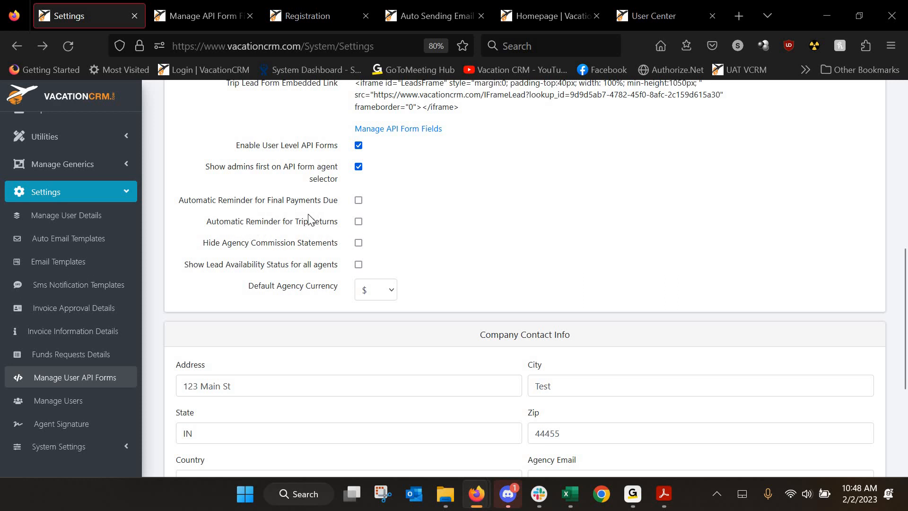
scroll(289, 219, up, 3)
scroll(138, 195, up, 1)
scroll(102, 188, up, 3)
scroll(49, 136, up, 1)
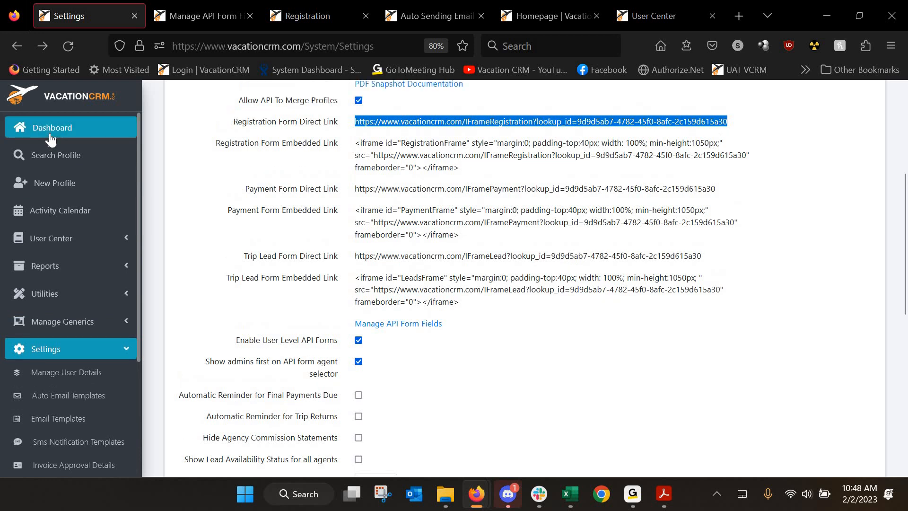
Move a background Dashboard tab to the first slot and scroll through its panels
middle_click(50, 134)
drag(141, 9, 78, 16)
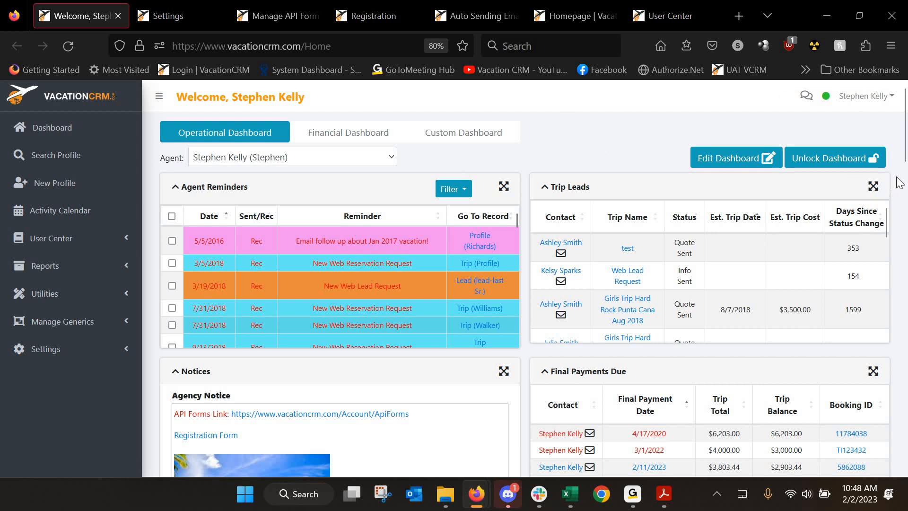
scroll(750, 361, down, 3)
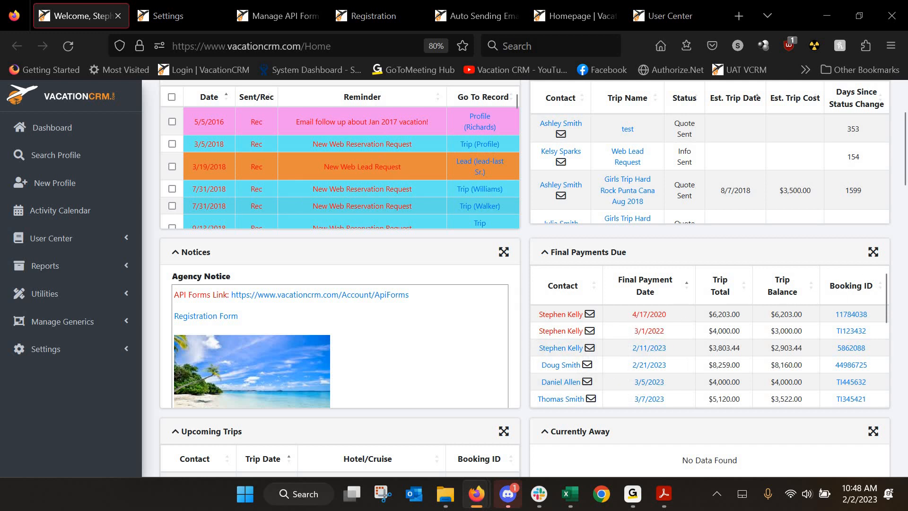
scroll(904, 267, down, 3)
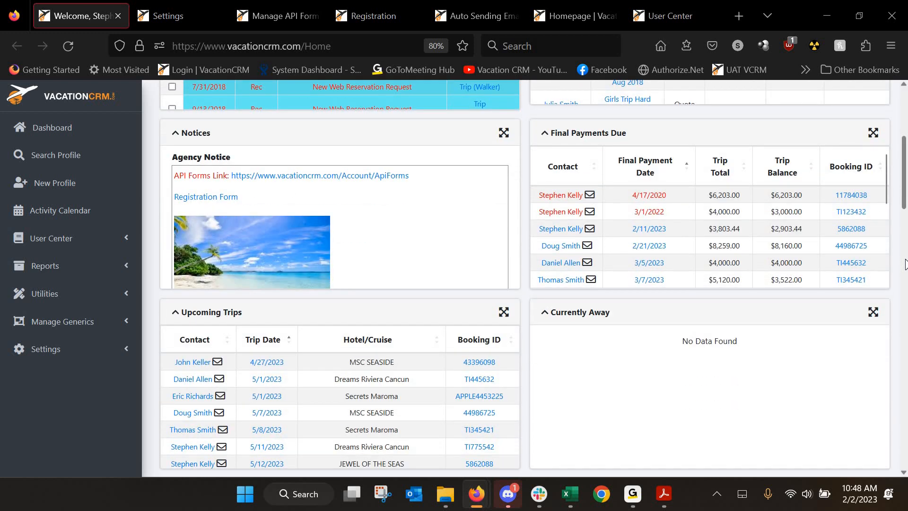
scroll(903, 265, down, 3)
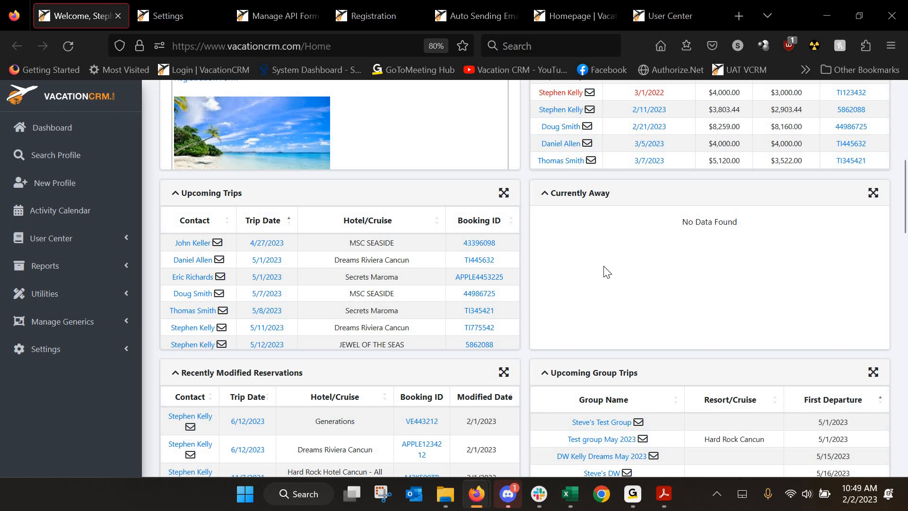
scroll(594, 270, up, 6)
scroll(268, 352, up, 6)
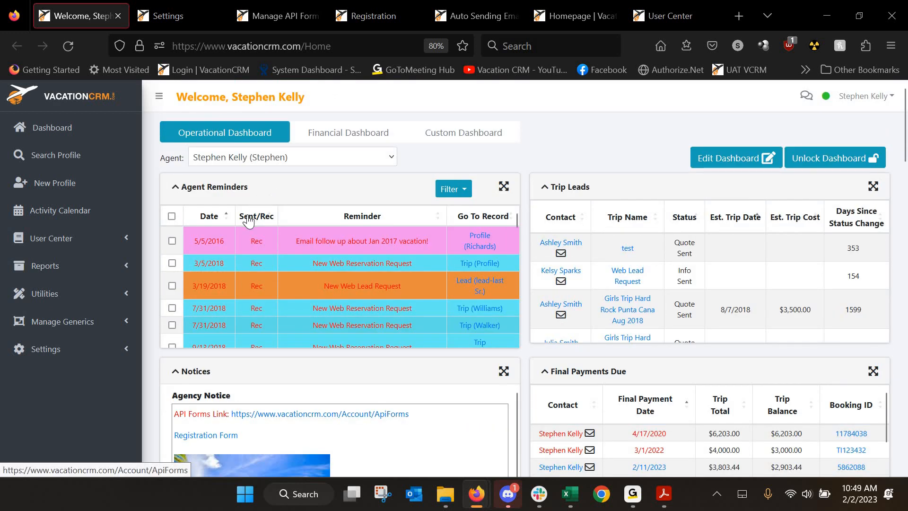
Close the dashboard tab, scroll Settings, and open a fresh Dashboard in the background
click(119, 17)
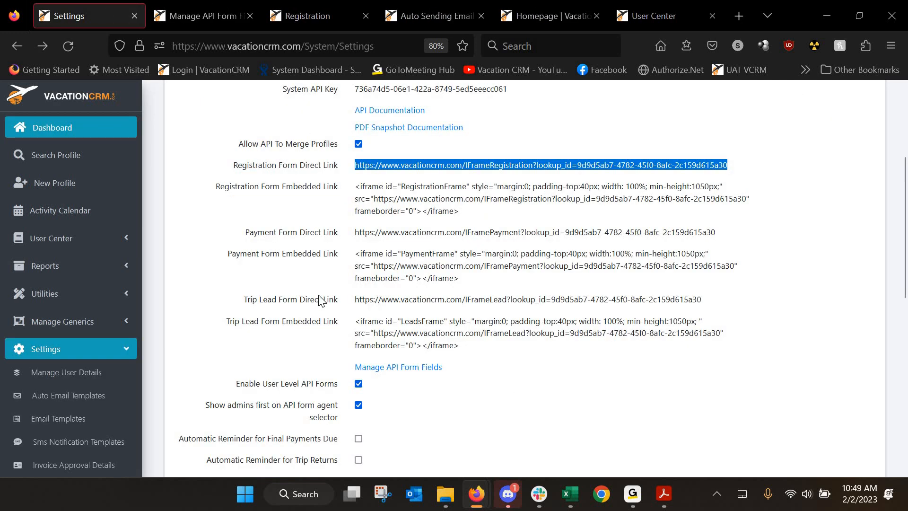
scroll(321, 301, down, 2)
scroll(321, 301, down, 2)
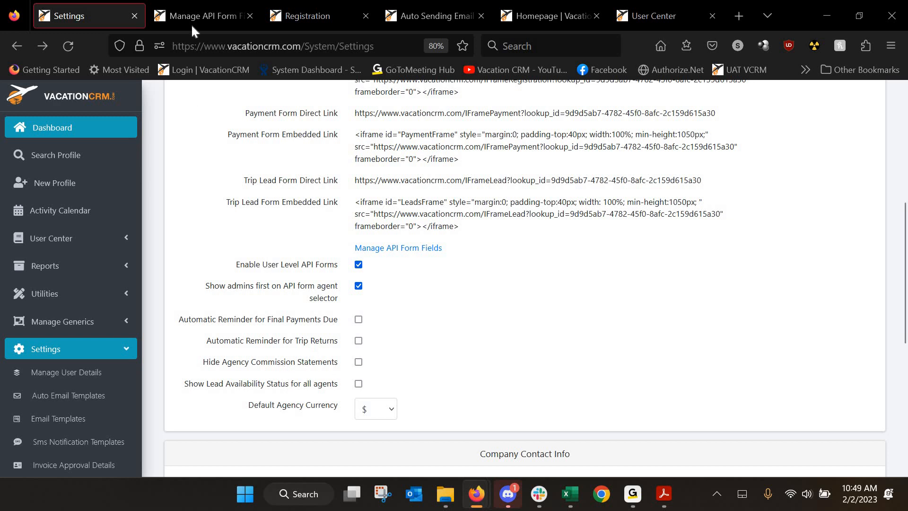
middle_click(53, 129)
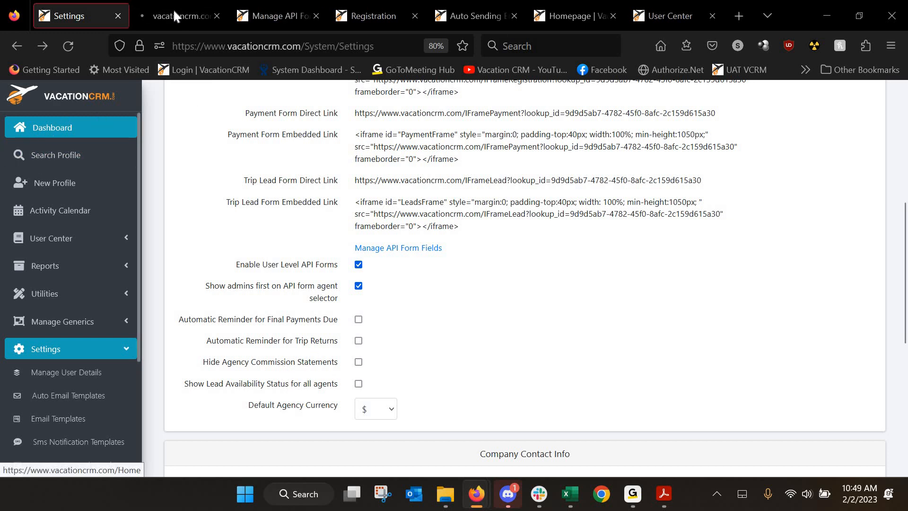
On the new dashboard, check the lead availability status choices without changing them
key(ctrl+Tab)
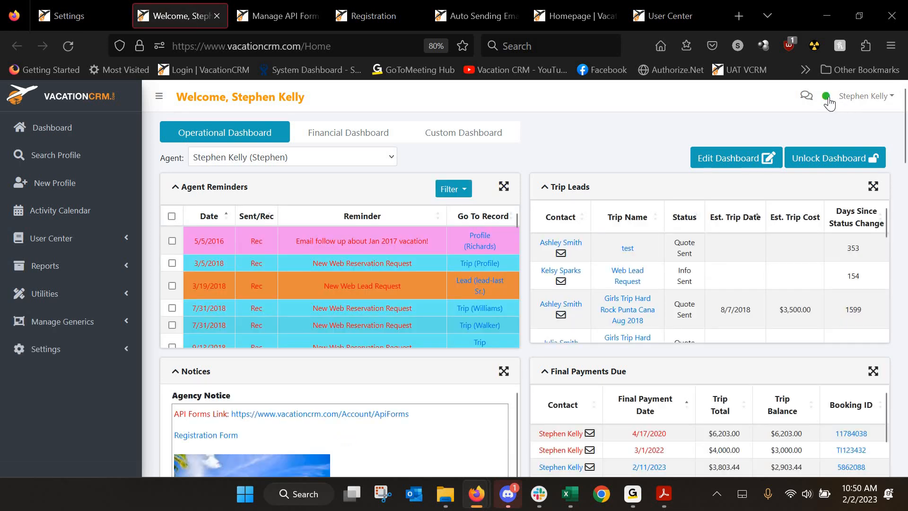
click(826, 97)
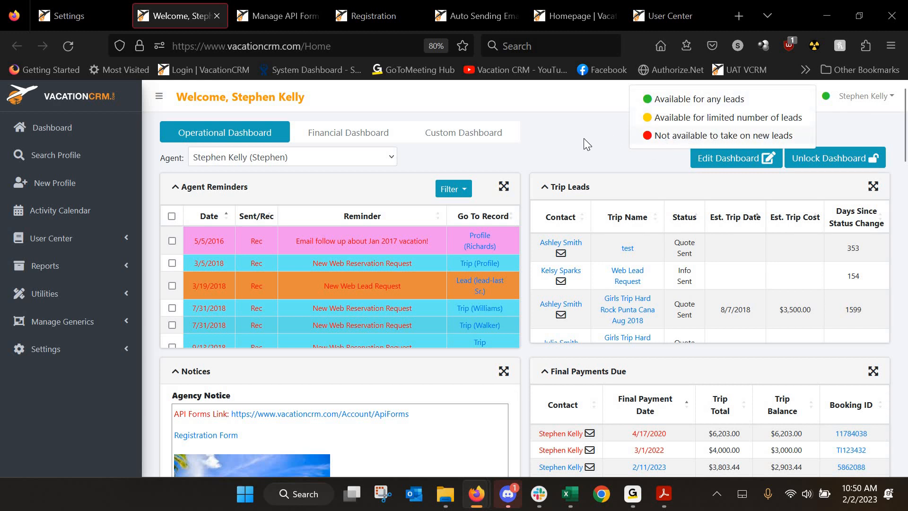
click(860, 128)
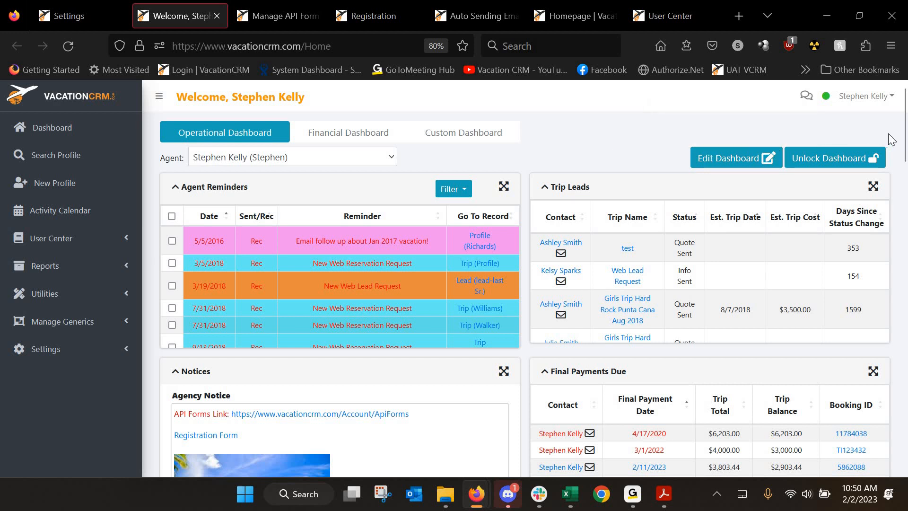
Scroll the Agent Availability list and dashboard back to top, then return to Settings
drag(905, 147, 904, 426)
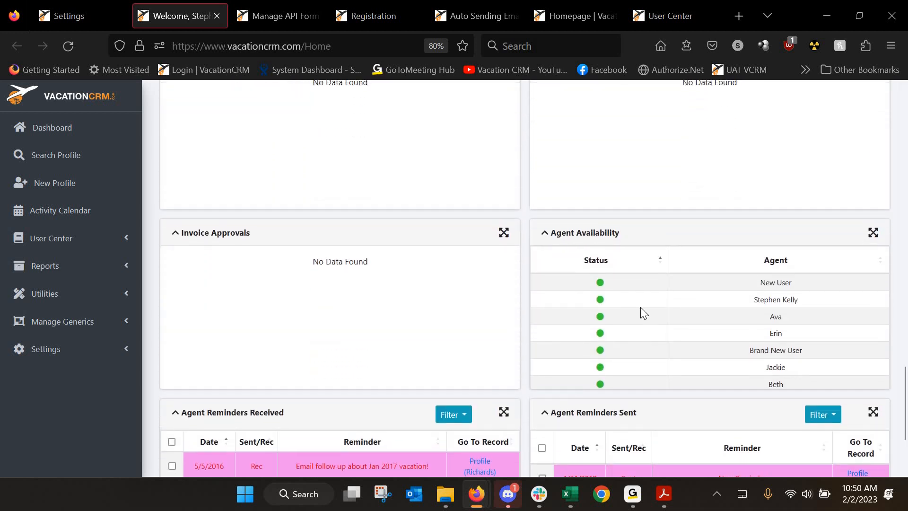
scroll(641, 308, down, 3)
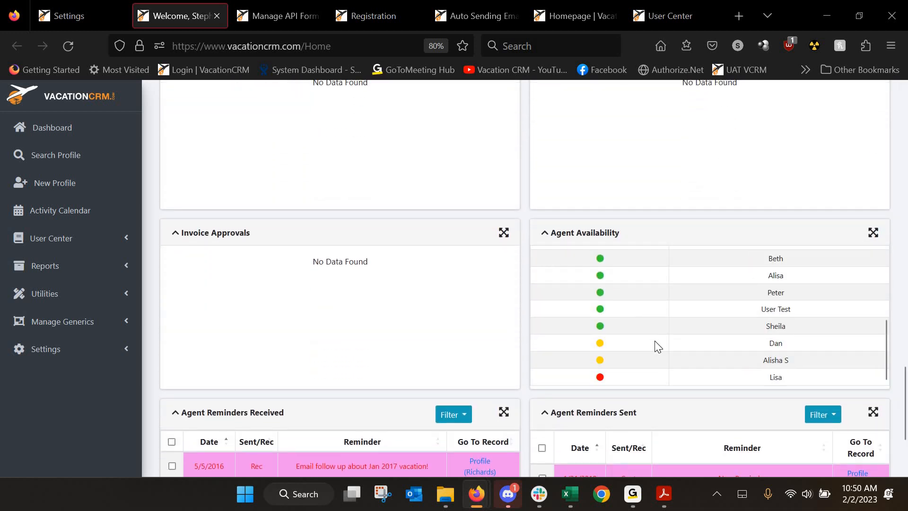
scroll(710, 327, up, 5)
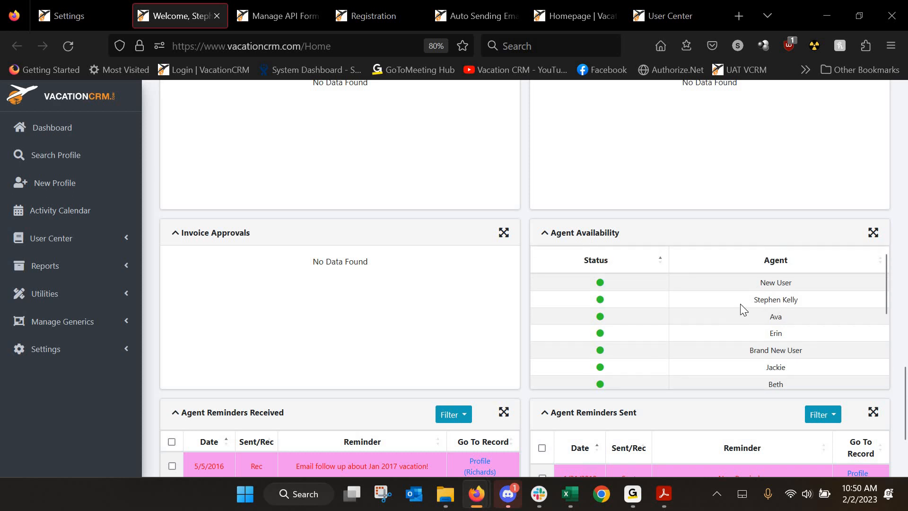
scroll(740, 304, down, 3)
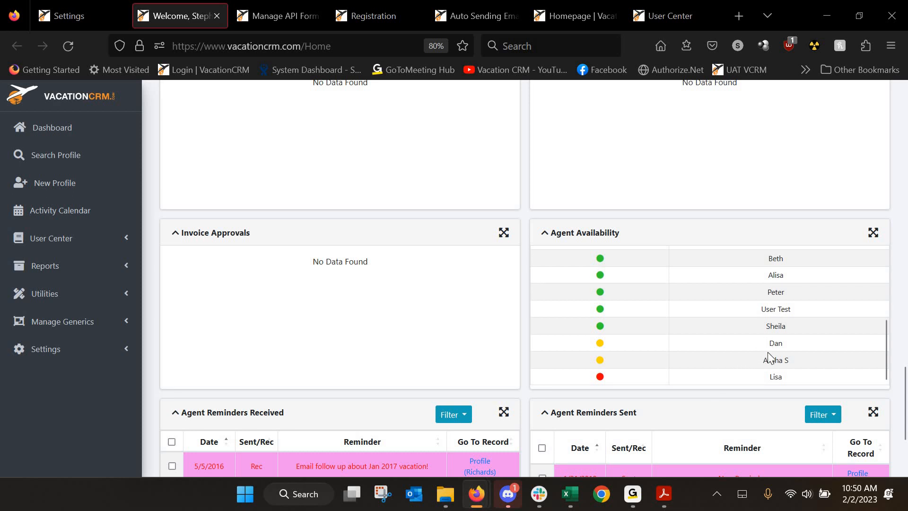
scroll(735, 352, up, 5)
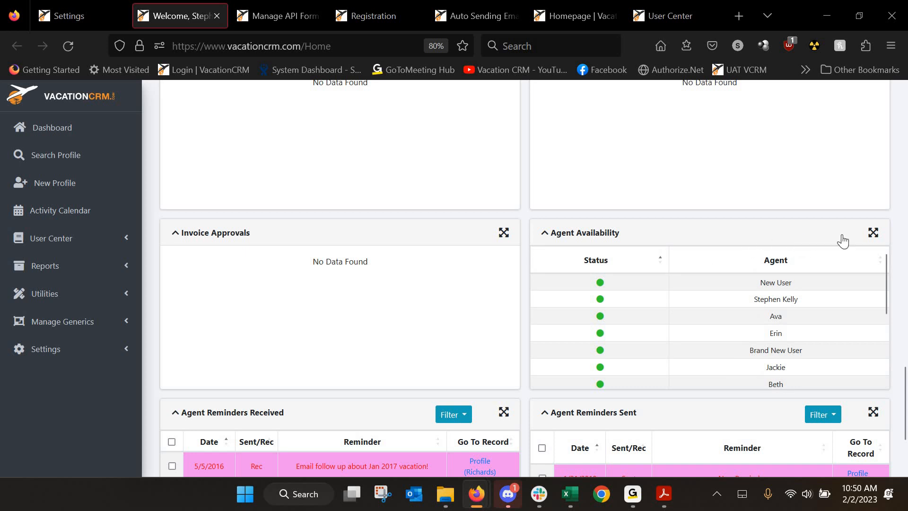
click(904, 231)
scroll(796, 220, up, 15)
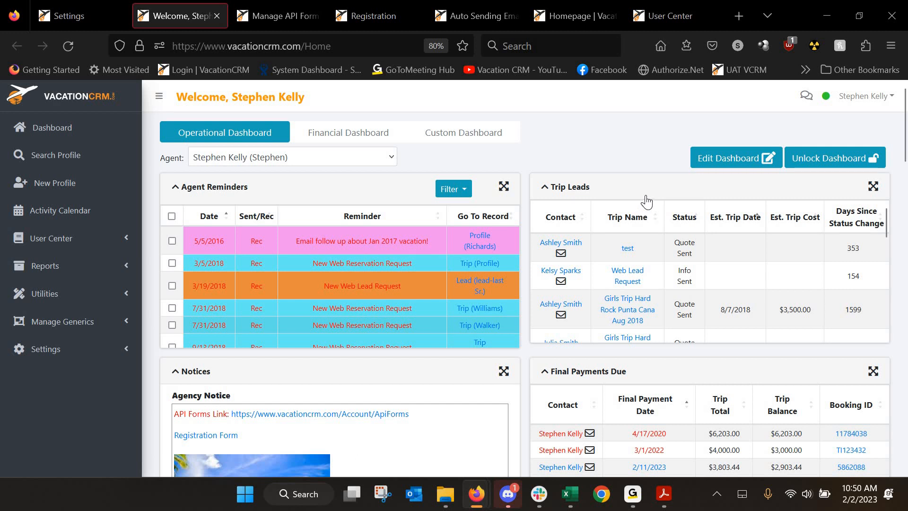
click(92, 16)
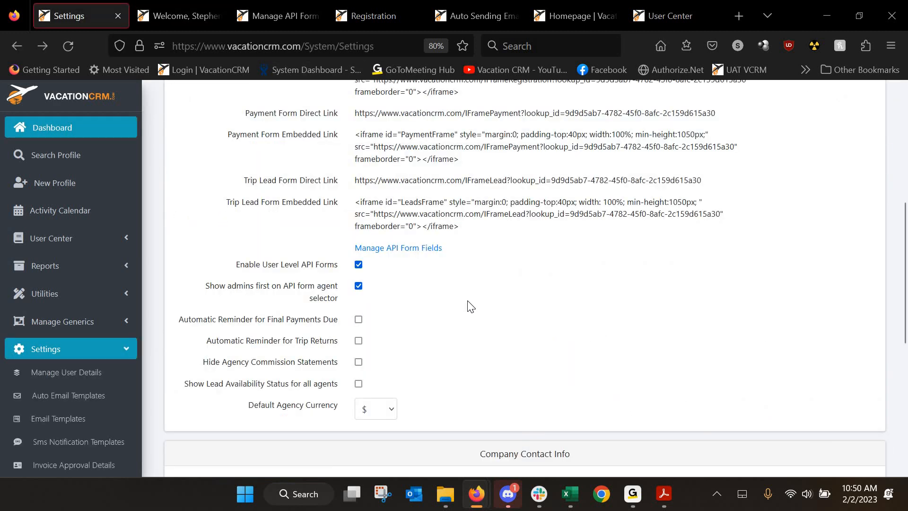
scroll(468, 306, down, 3)
scroll(354, 242, down, 1)
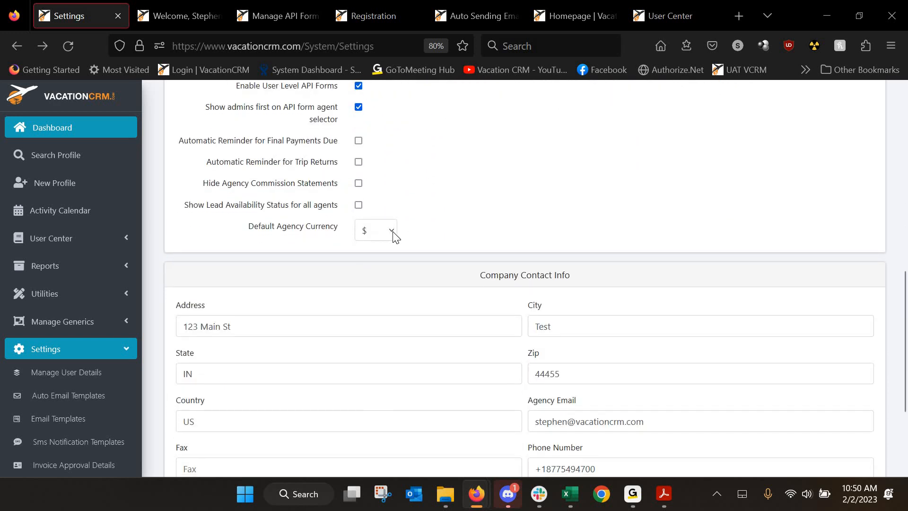
click(395, 235)
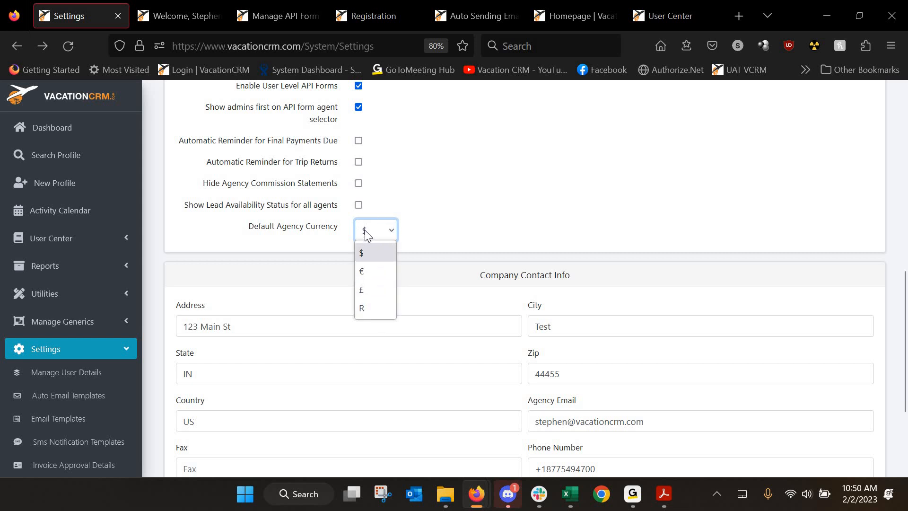
click(394, 228)
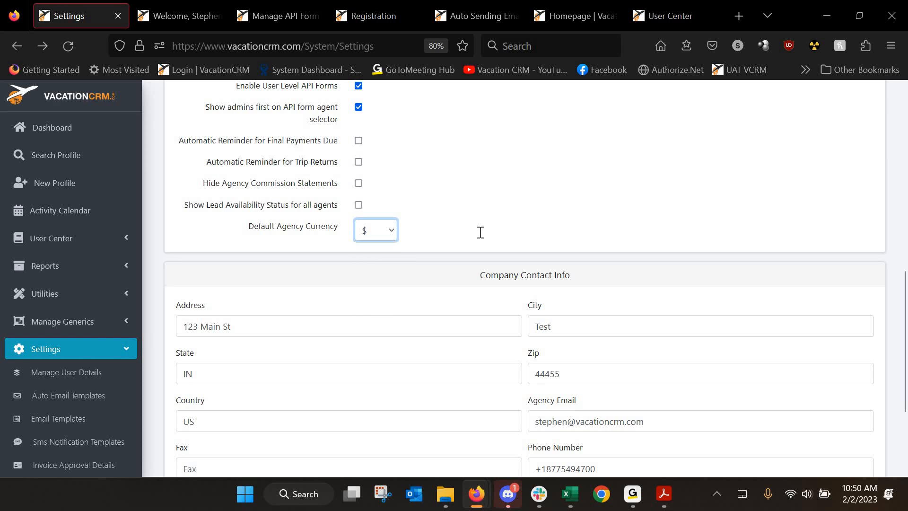
scroll(468, 255, down, 3)
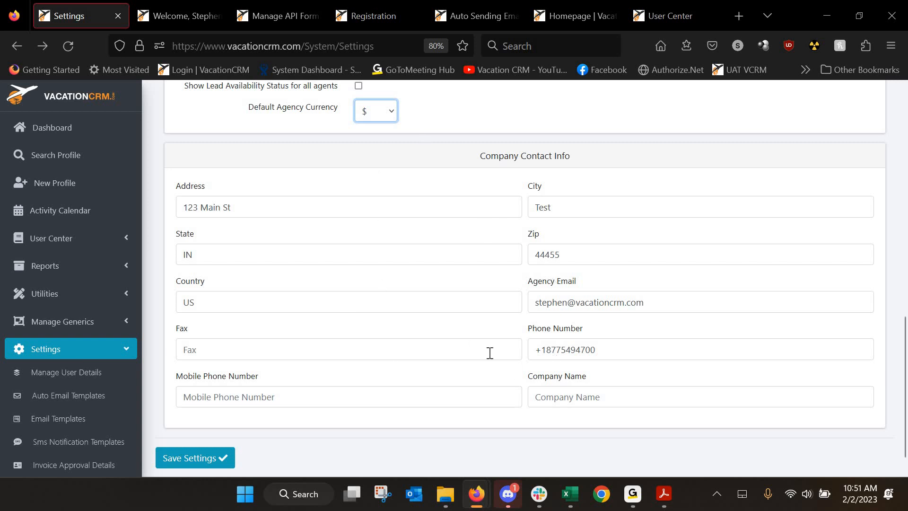
scroll(209, 326, down, 1)
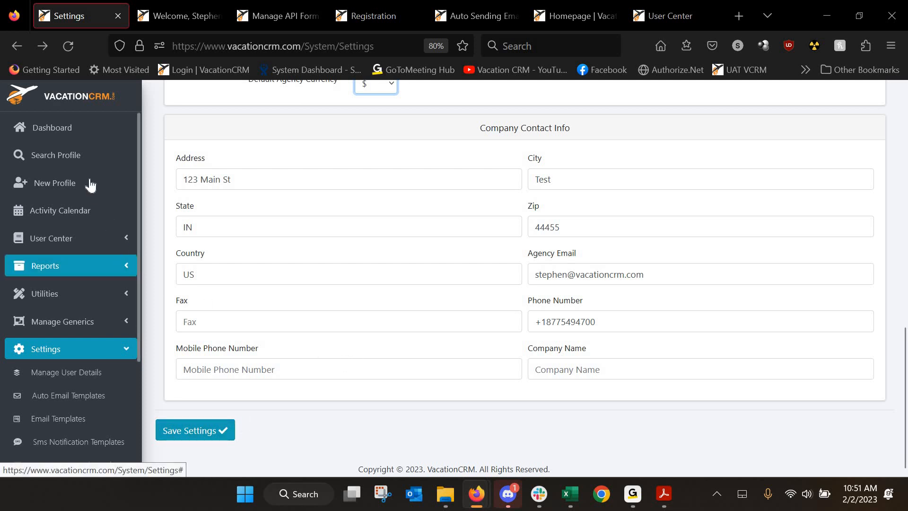
Open Company Invoice Settings under Settings > System Settings to view the default invoice template
click(47, 353)
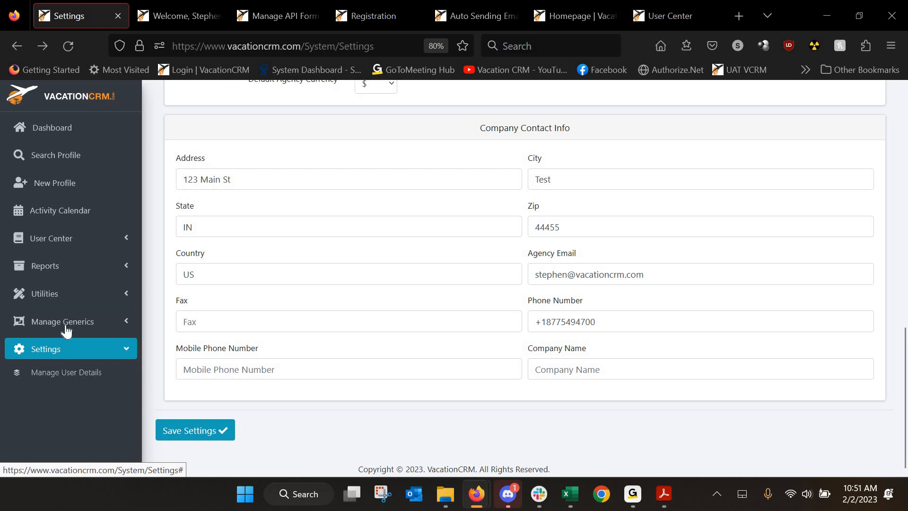
click(58, 339)
scroll(52, 313, down, 4)
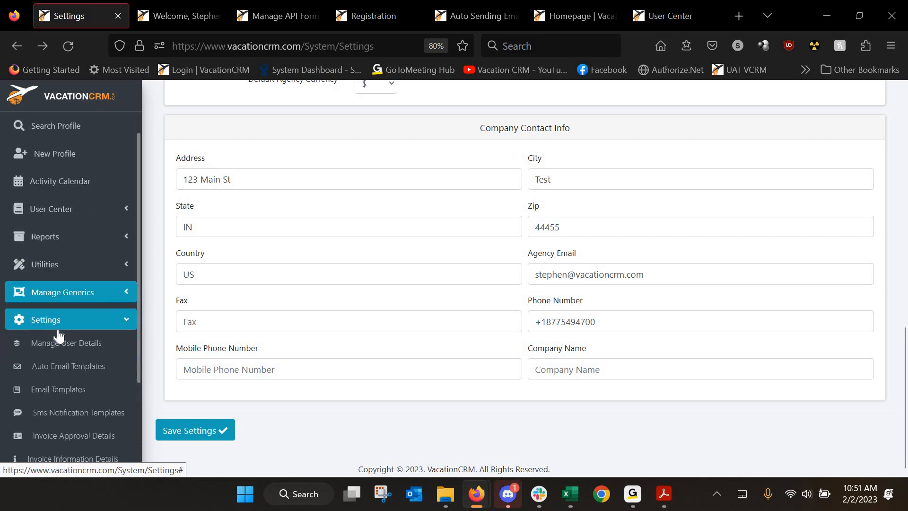
click(58, 446)
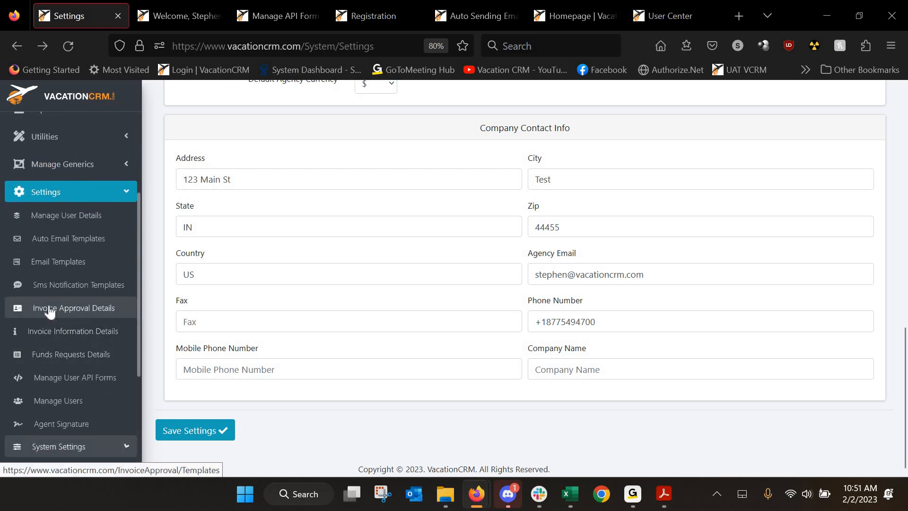
scroll(50, 311, down, 5)
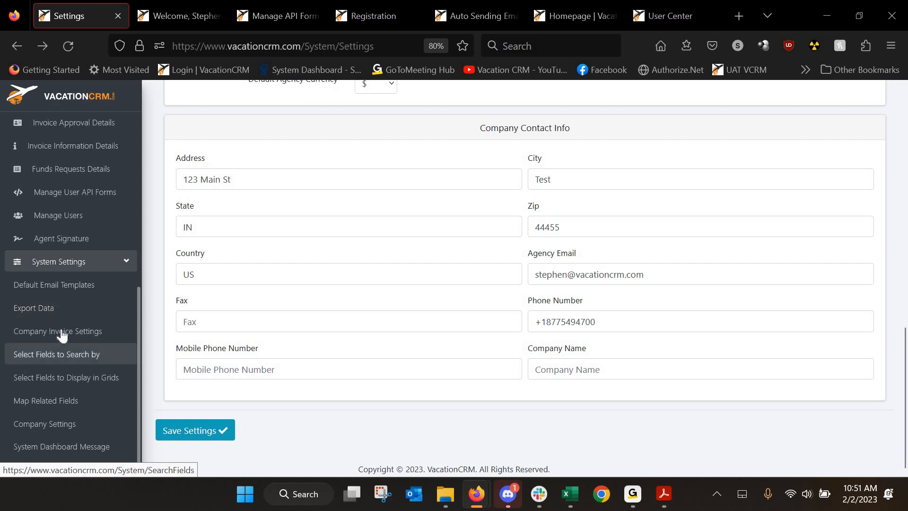
click(63, 332)
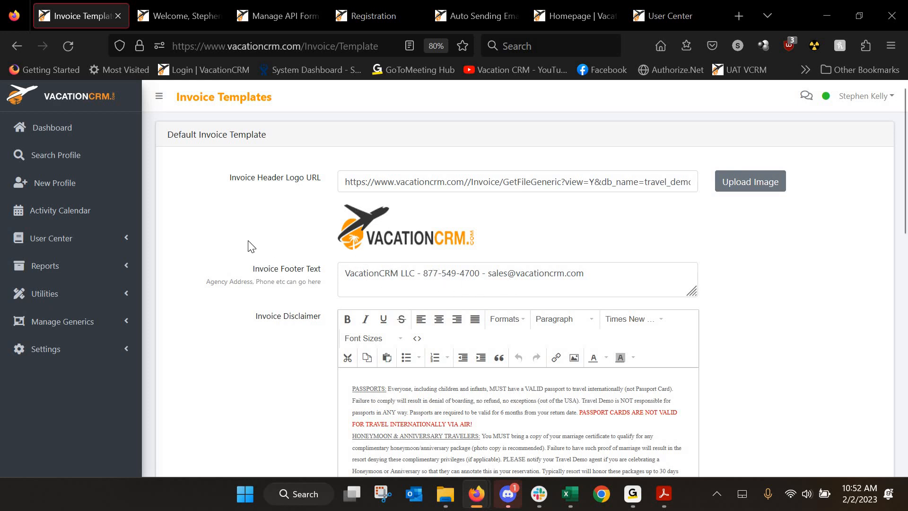
scroll(596, 340, down, 2)
scroll(596, 340, down, 1)
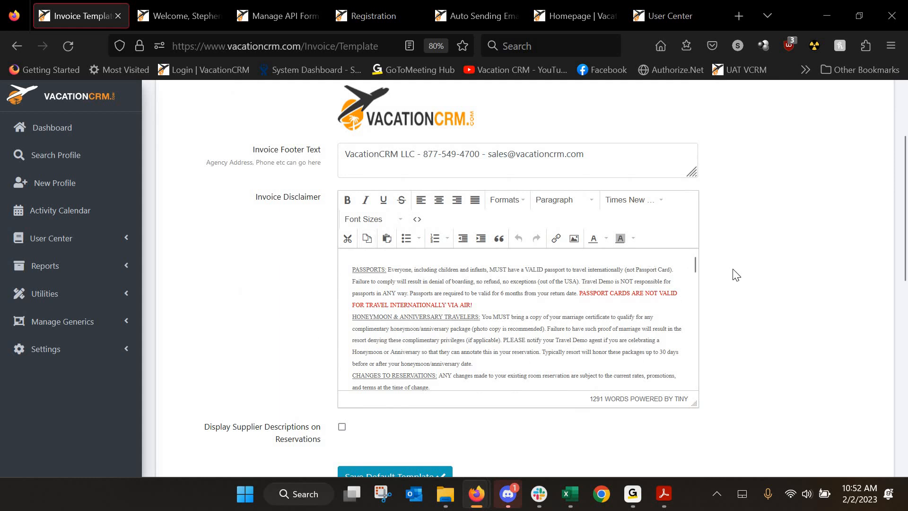
scroll(756, 281, down, 5)
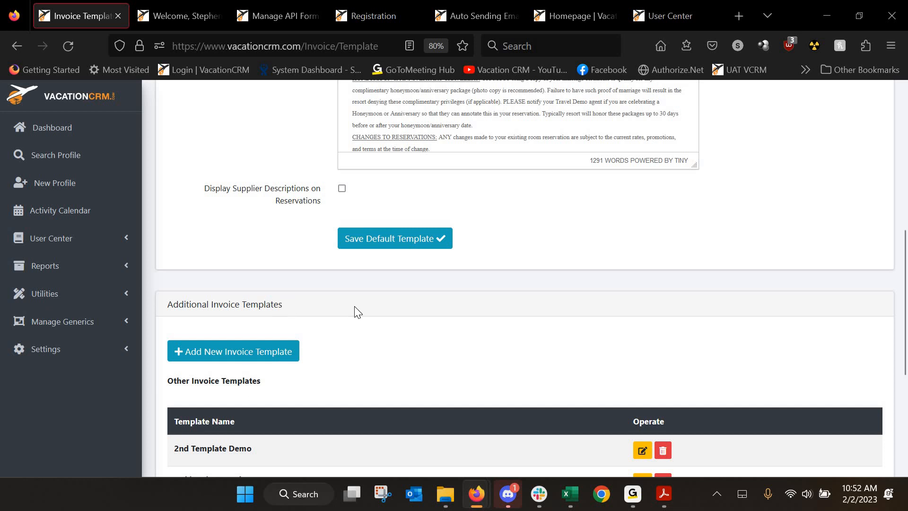
scroll(355, 317, up, 10)
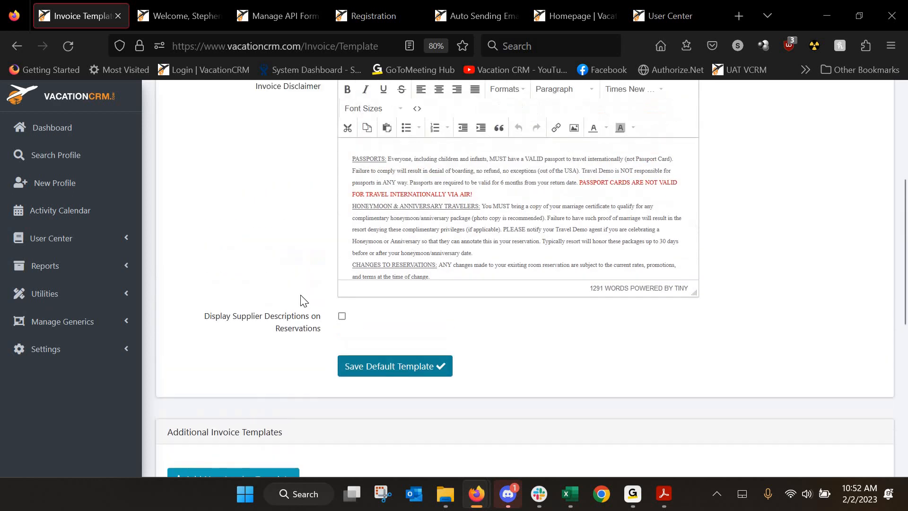
click(66, 358)
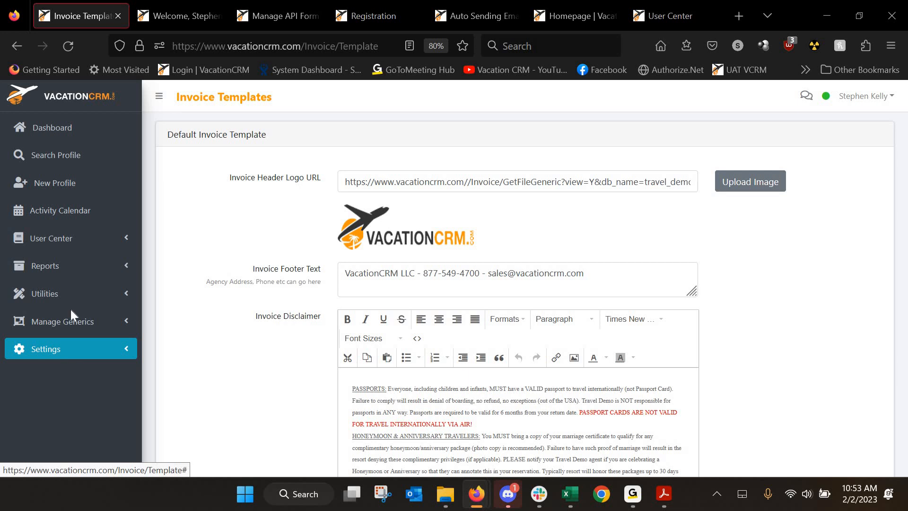
Open the Manage Users list from the Settings section
click(87, 351)
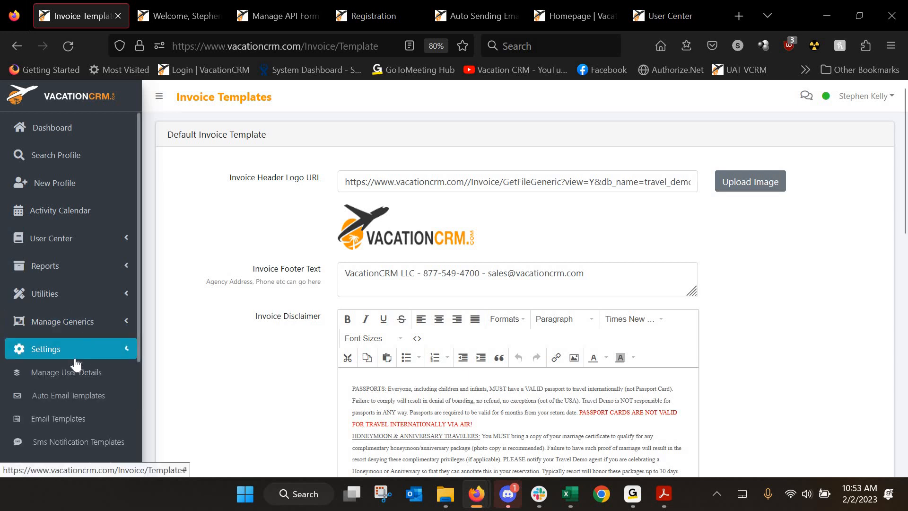
scroll(78, 350, down, 3)
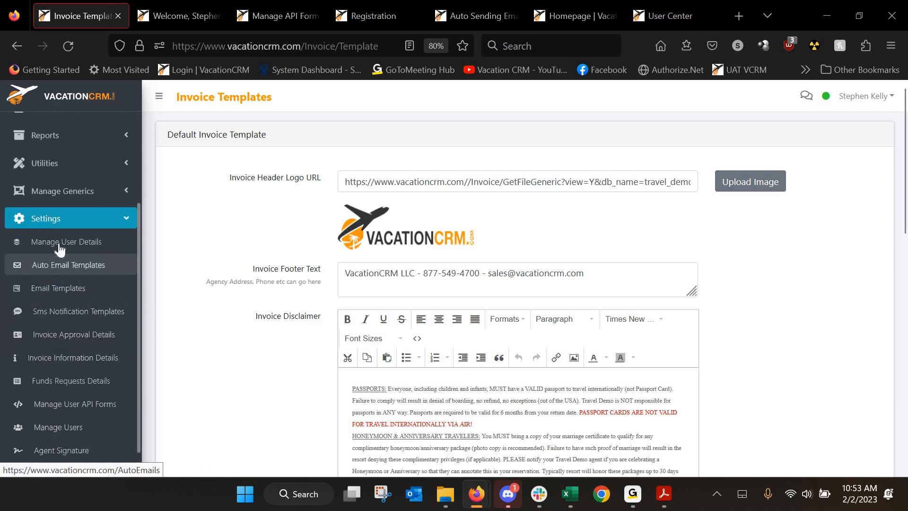
click(129, 418)
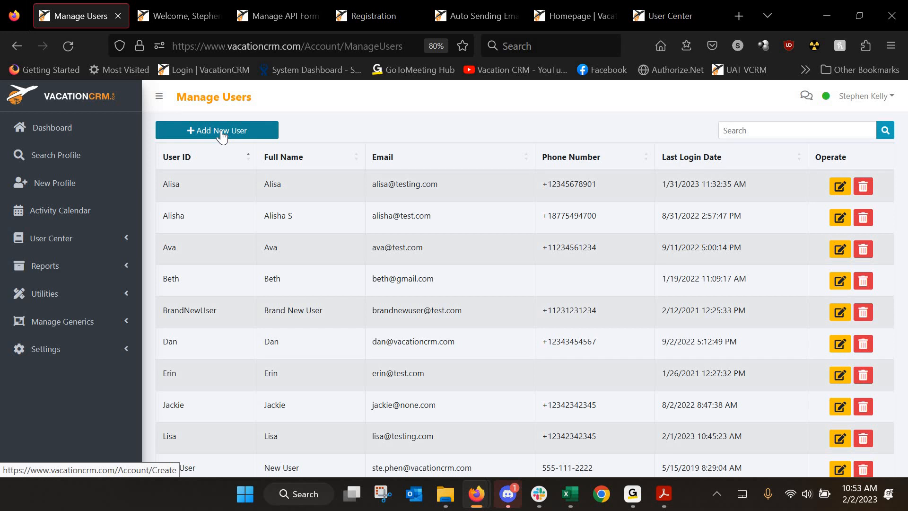
Start a blank Create Account form, then bring up the User Center training tab
click(222, 135)
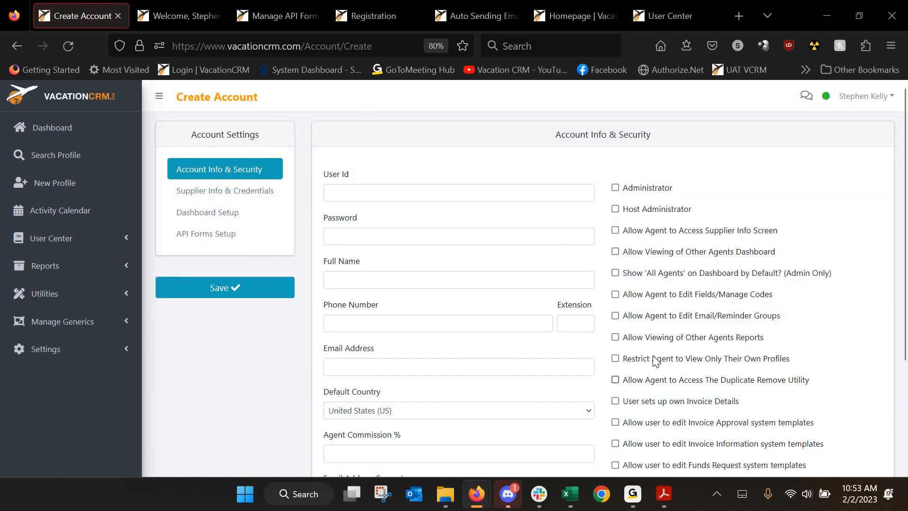
scroll(590, 371, down, 3)
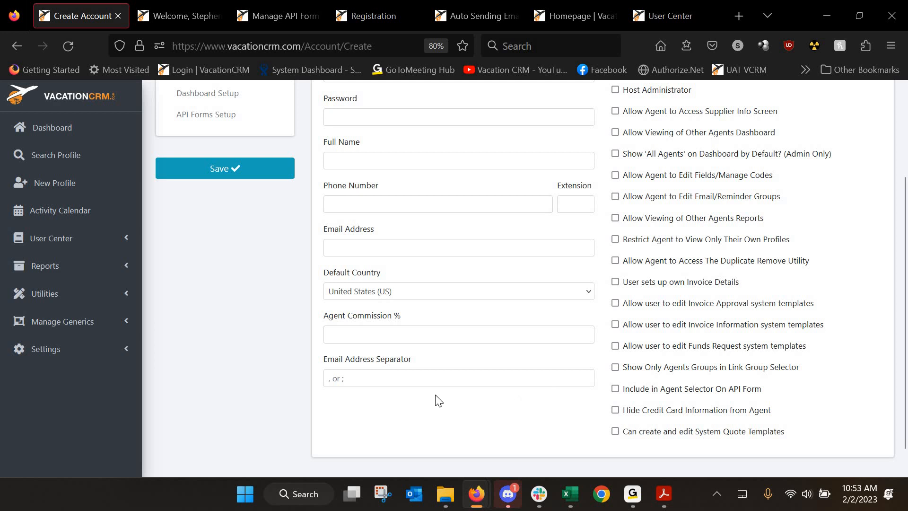
scroll(438, 300, up, 3)
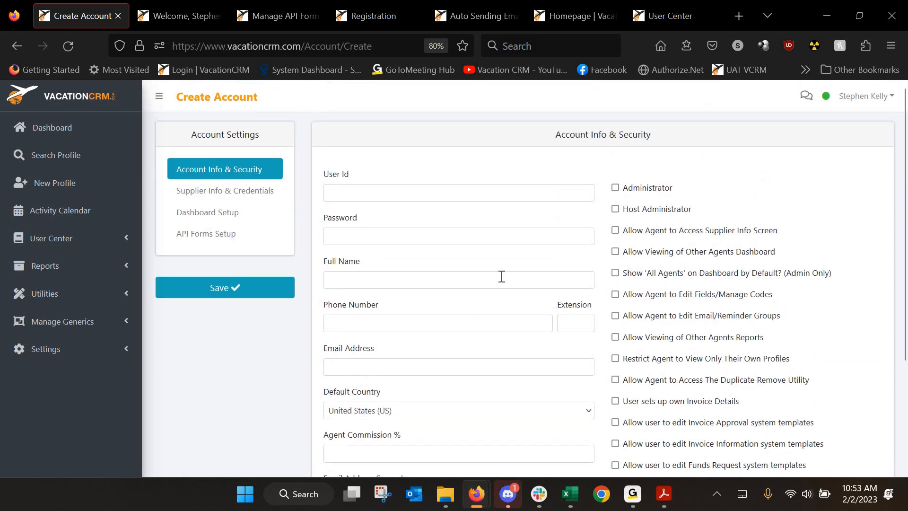
click(648, 15)
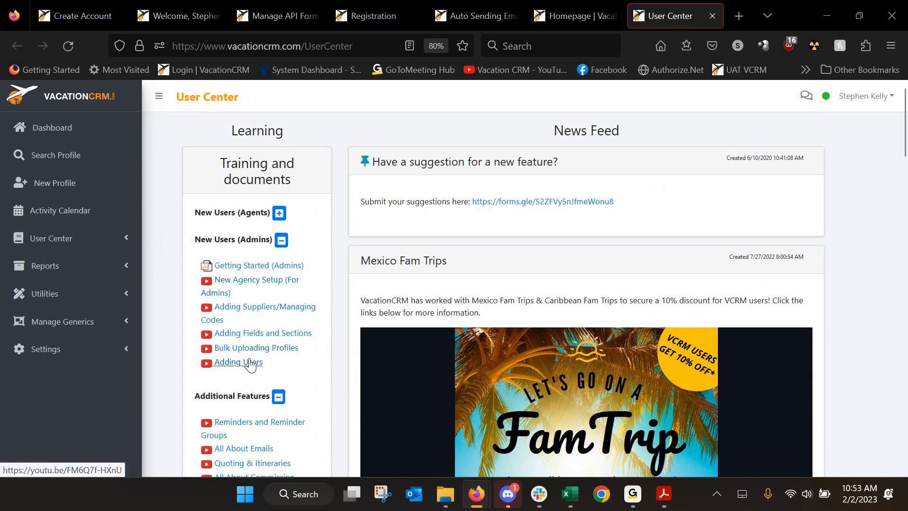
Leave the Create Account form for the Manage Users list and expand Utilities
click(85, 9)
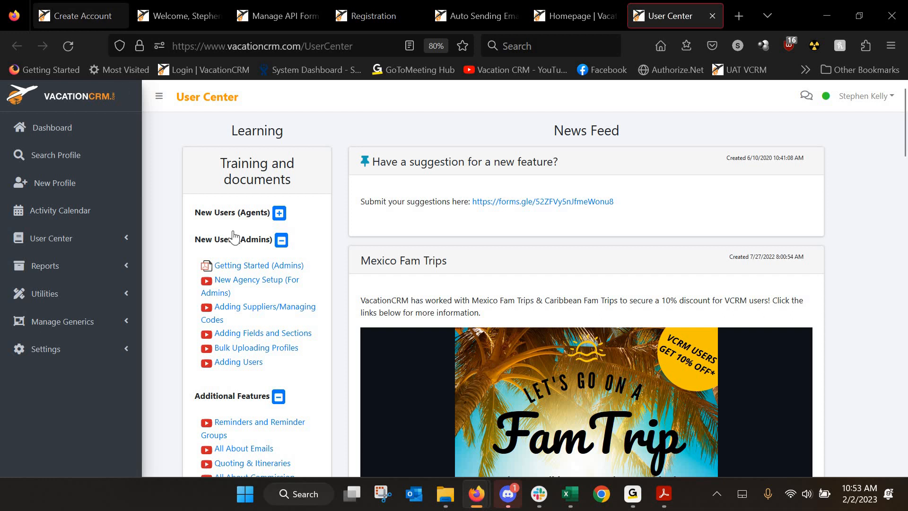
click(15, 40)
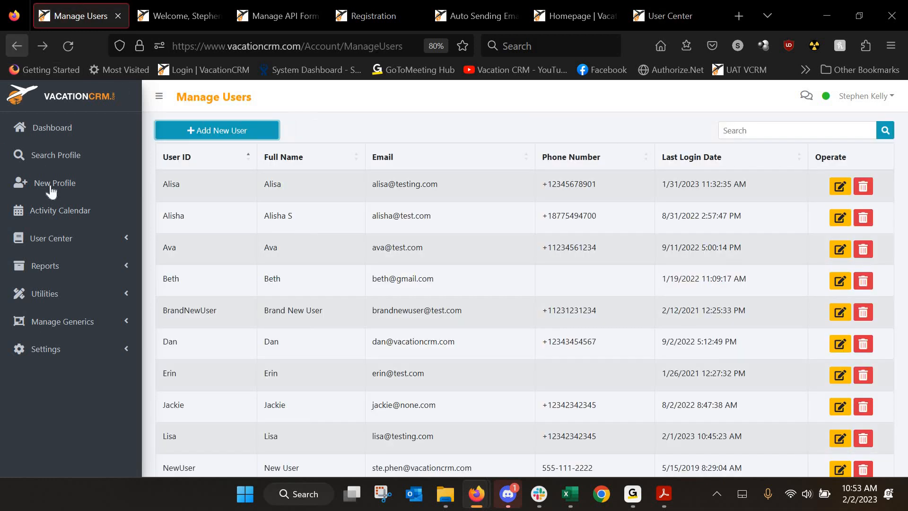
click(84, 298)
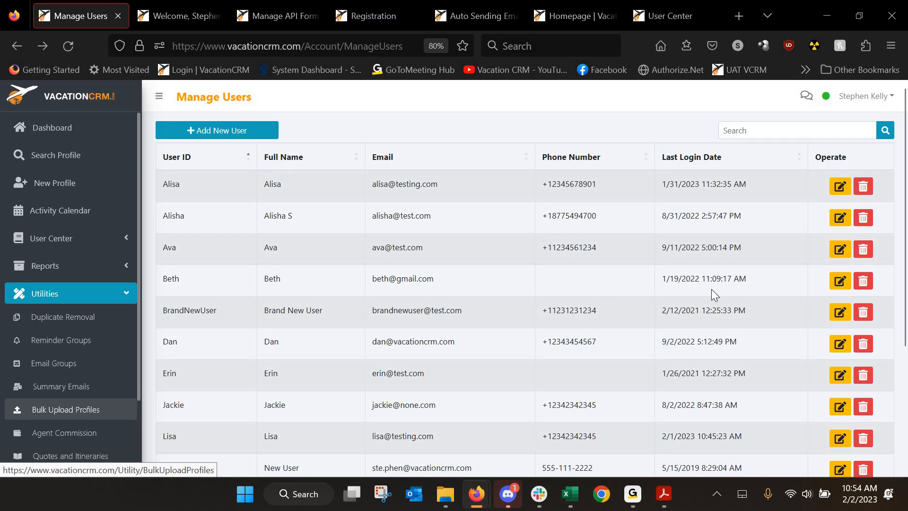
Review BrandNewUser's account permissions, return to the user list, then bring User Center forward
click(841, 312)
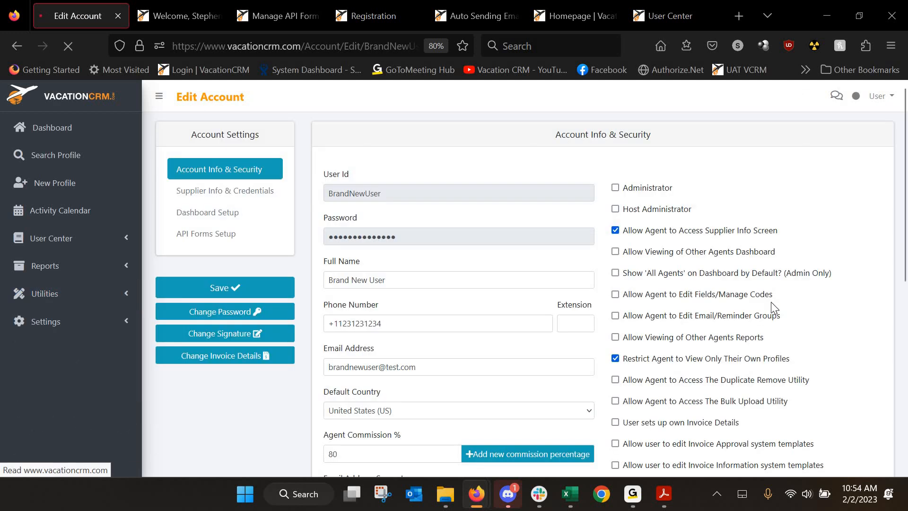
scroll(771, 302, down, 3)
scroll(774, 308, down, 1)
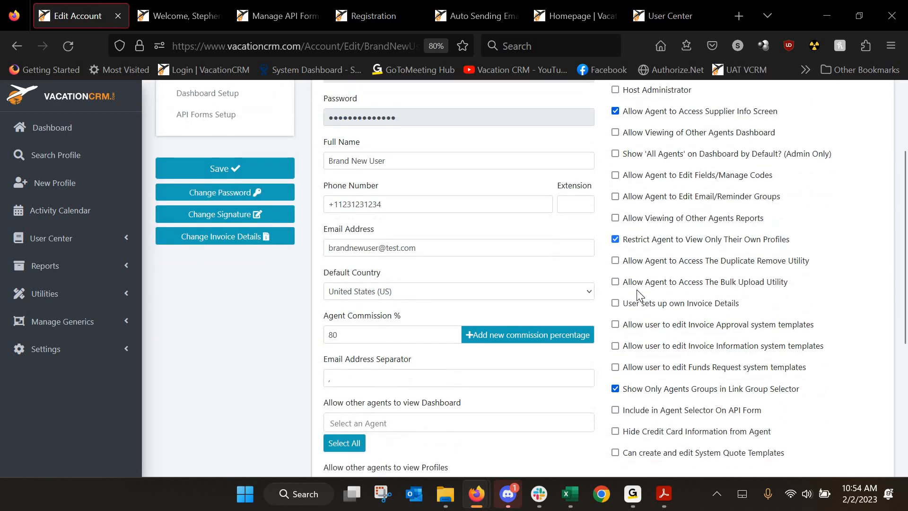
drag(628, 285, 786, 289)
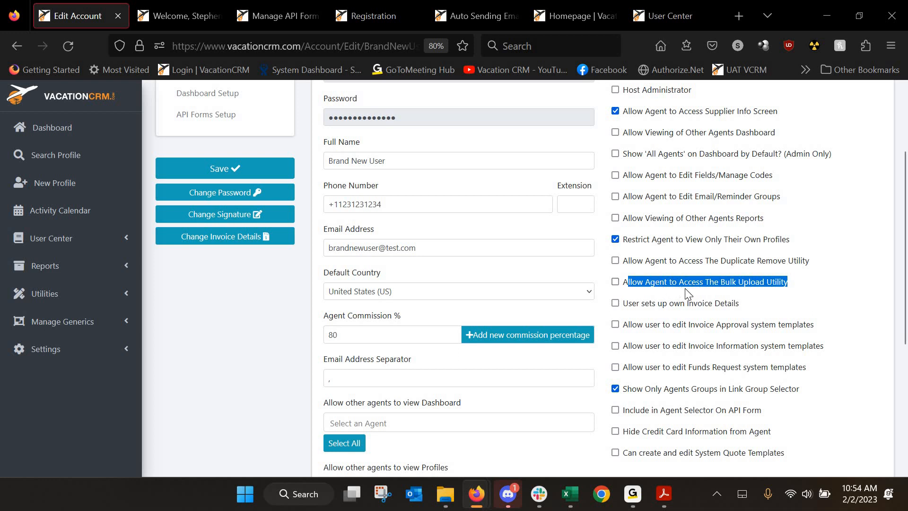
click(17, 46)
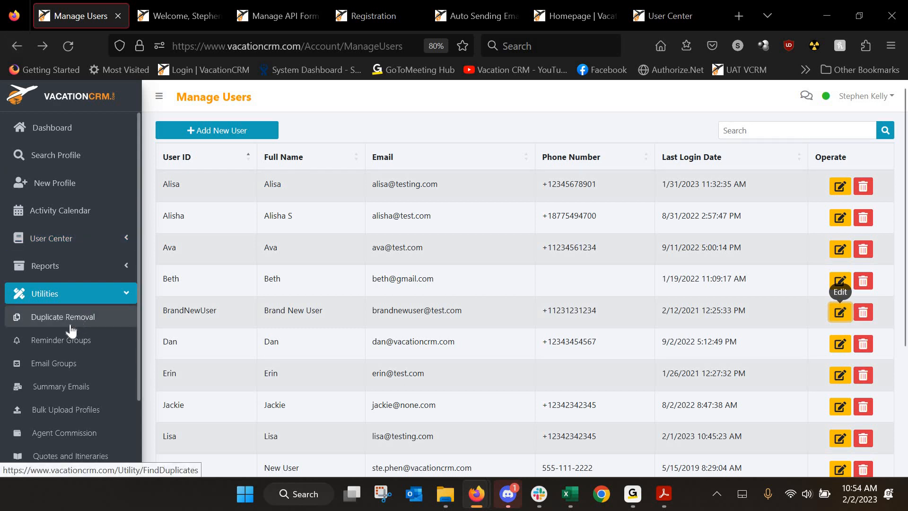
click(671, 15)
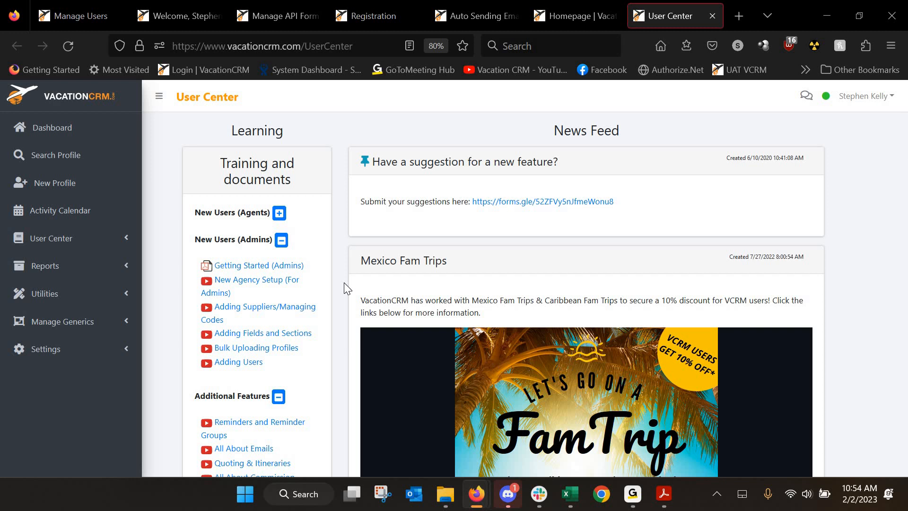
Bring Manage Users forward, collapse Utilities, and expand Settings and System Settings
click(68, 7)
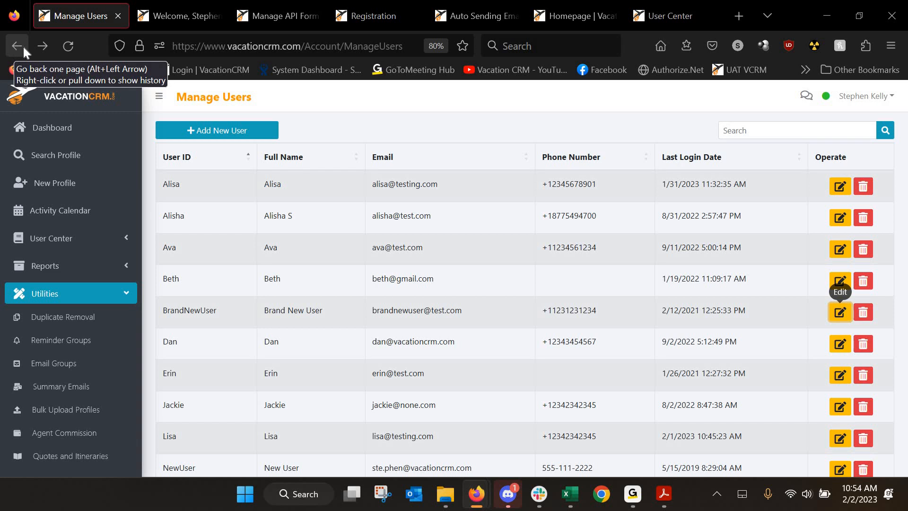
click(55, 293)
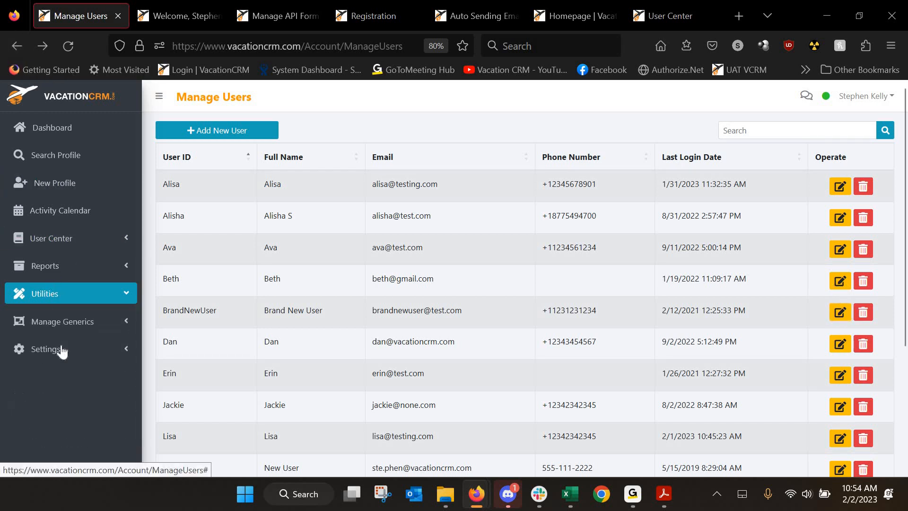
click(62, 350)
click(62, 350)
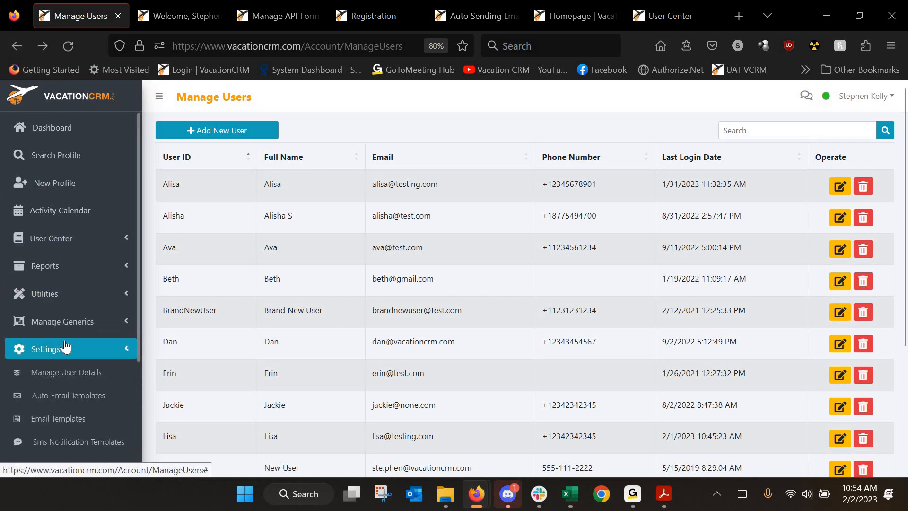
scroll(66, 342, down, 4)
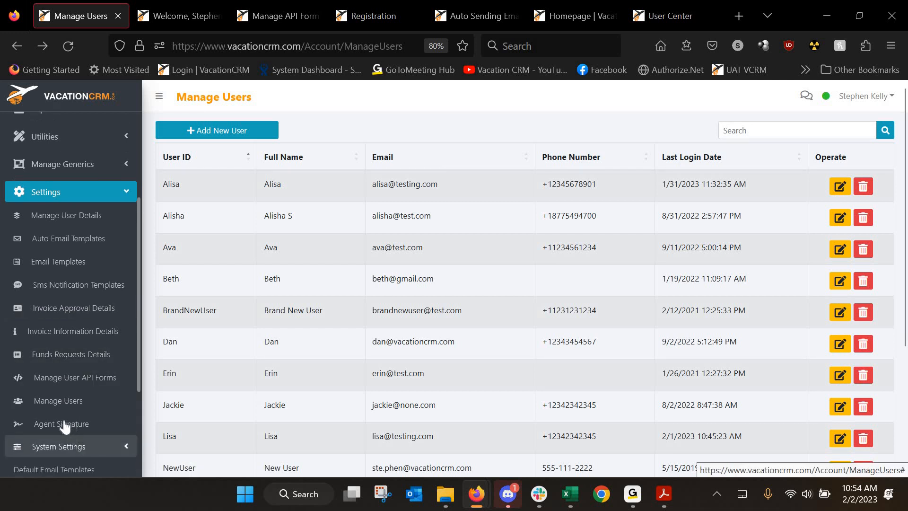
click(67, 446)
scroll(66, 291, down, 4)
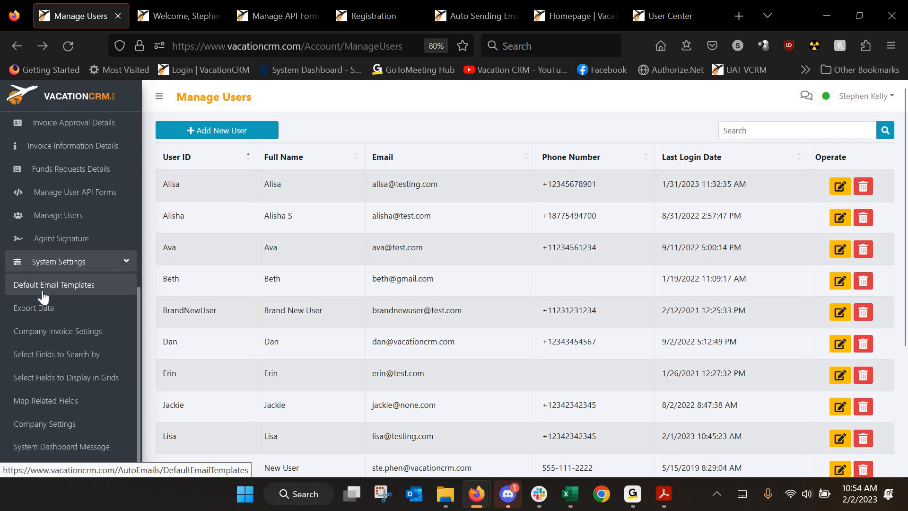
click(202, 15)
scroll(579, 355, down, 3)
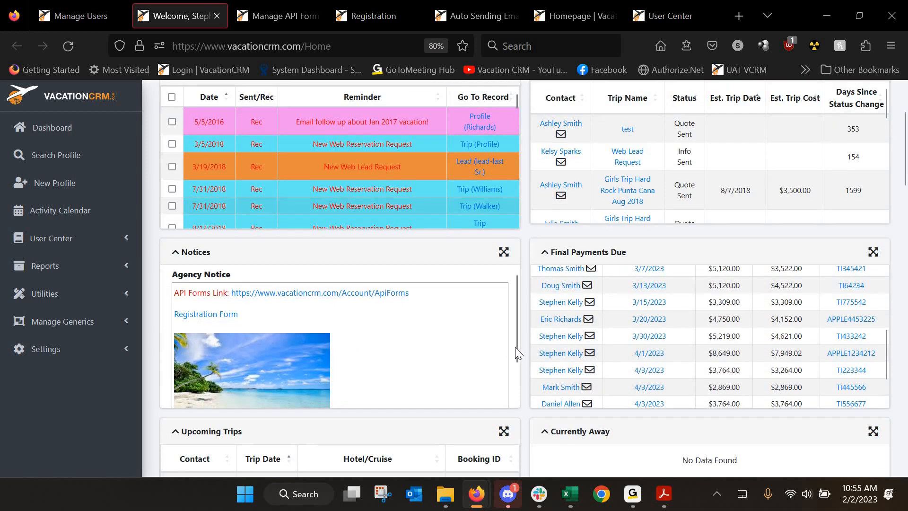
scroll(377, 358, down, 5)
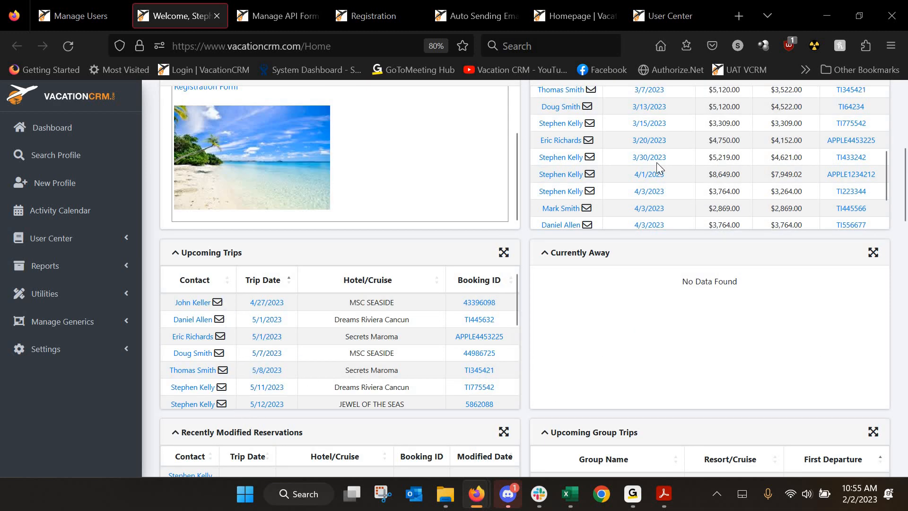
scroll(544, 166, up, 1)
scroll(544, 165, up, 2)
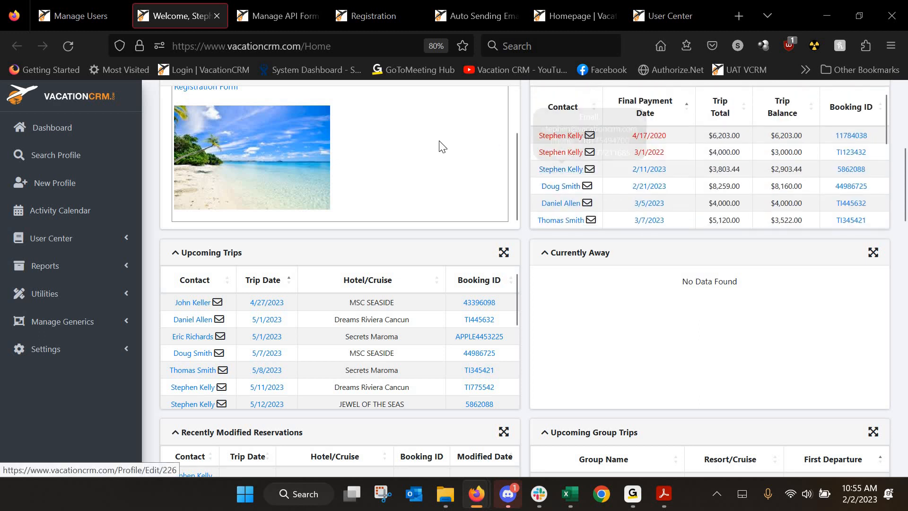
click(67, 5)
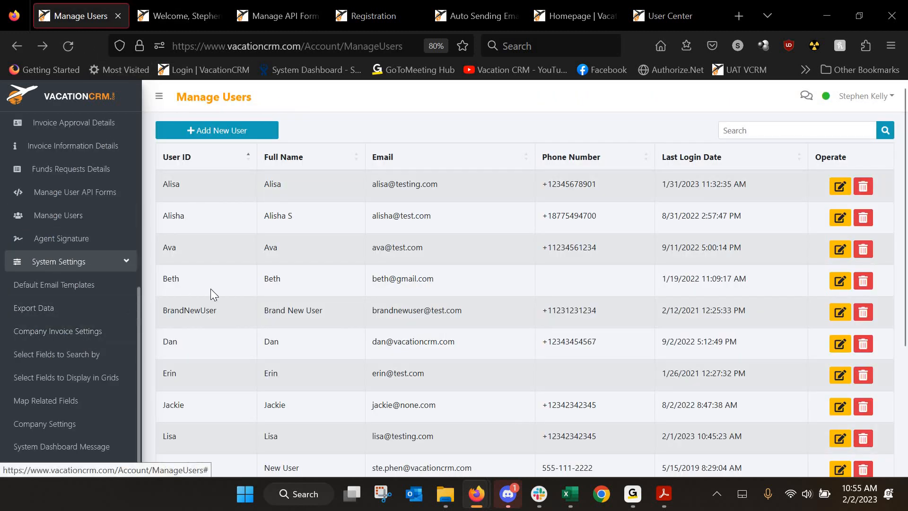
scroll(72, 246, up, 5)
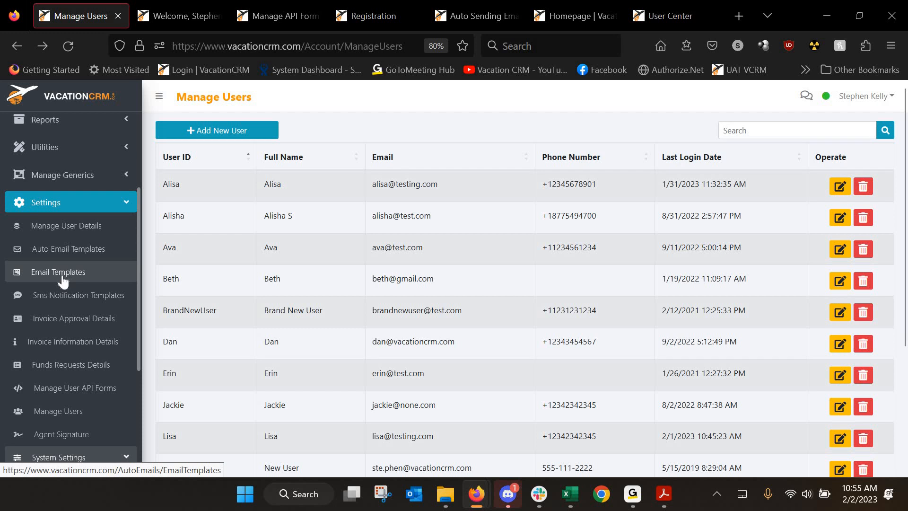
scroll(63, 280, down, 4)
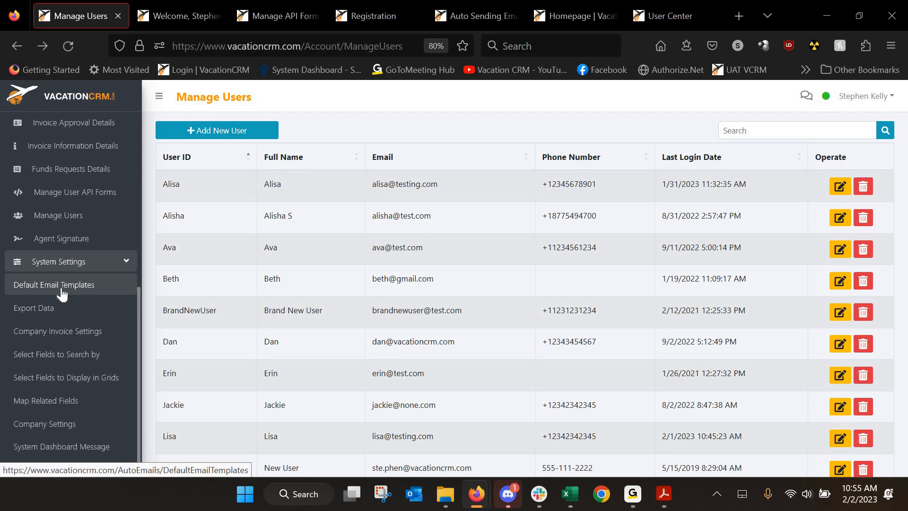
Preview the Birthday, Anniversary and Invoice default email templates, then open the agency's Email Templates
click(61, 288)
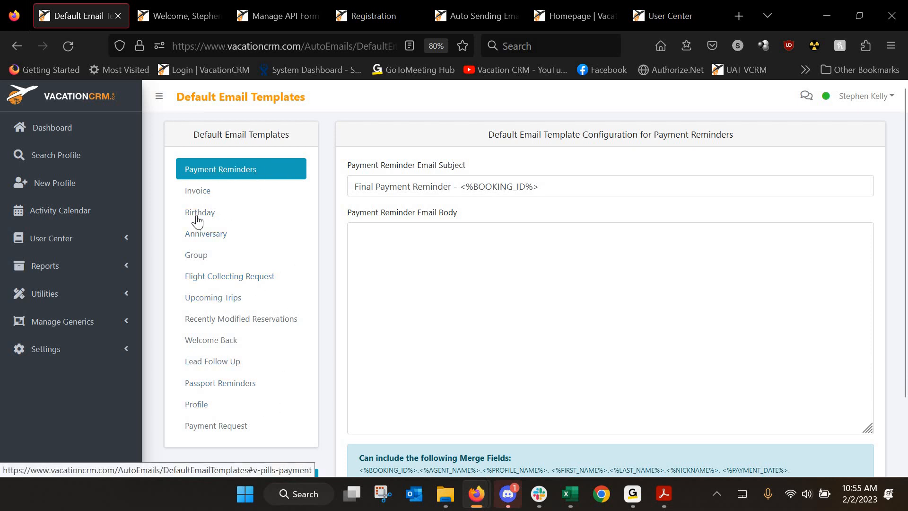
click(279, 218)
click(283, 244)
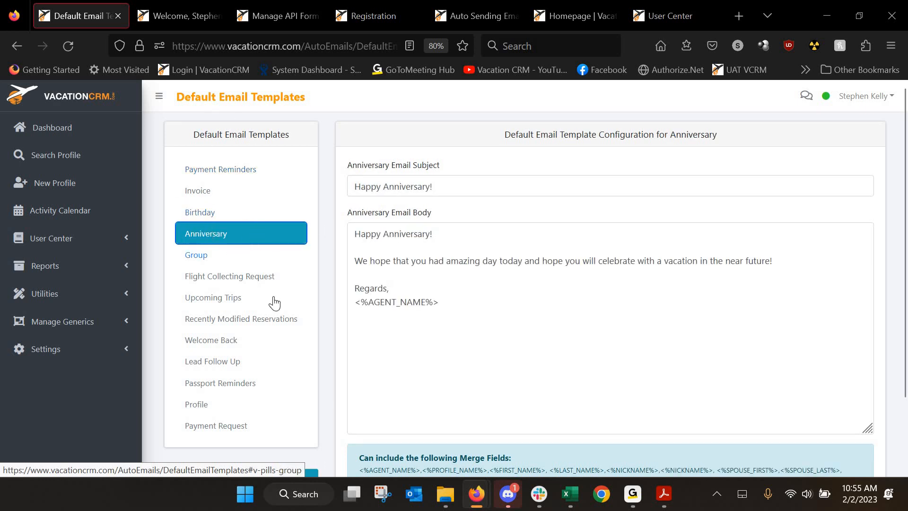
click(198, 198)
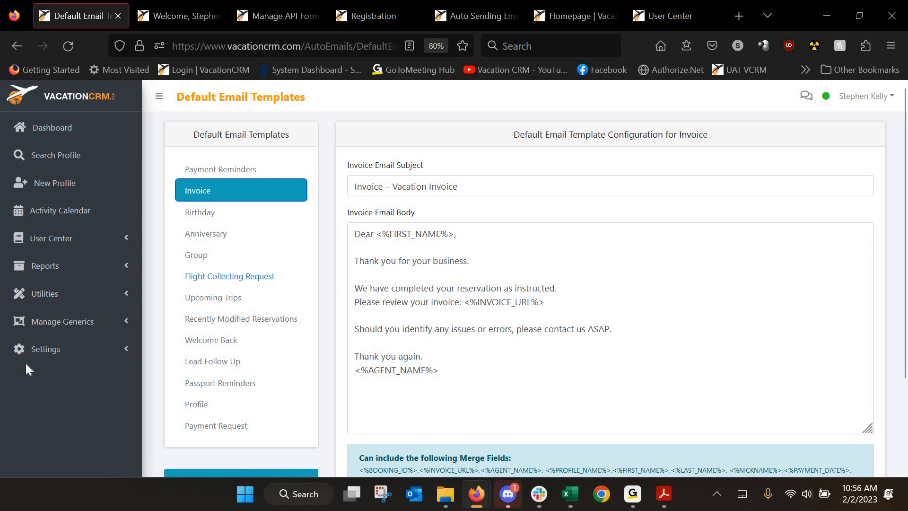
click(51, 357)
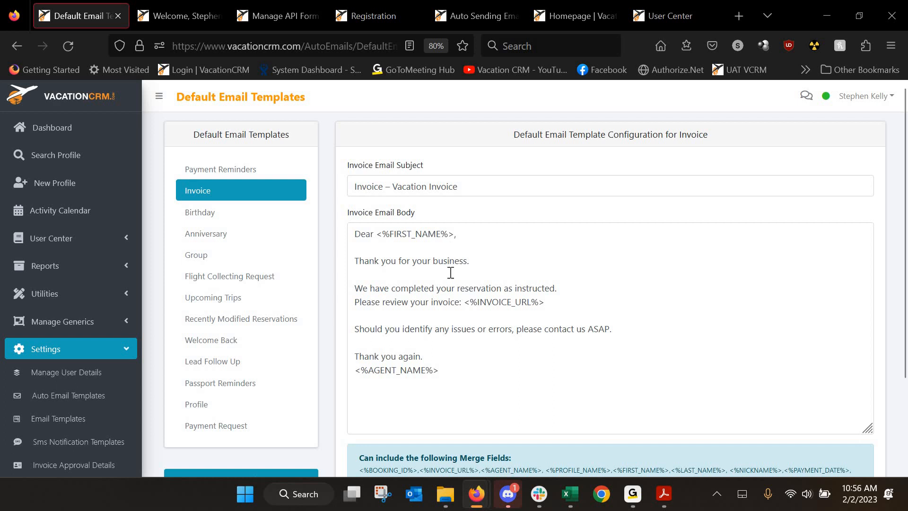
click(58, 416)
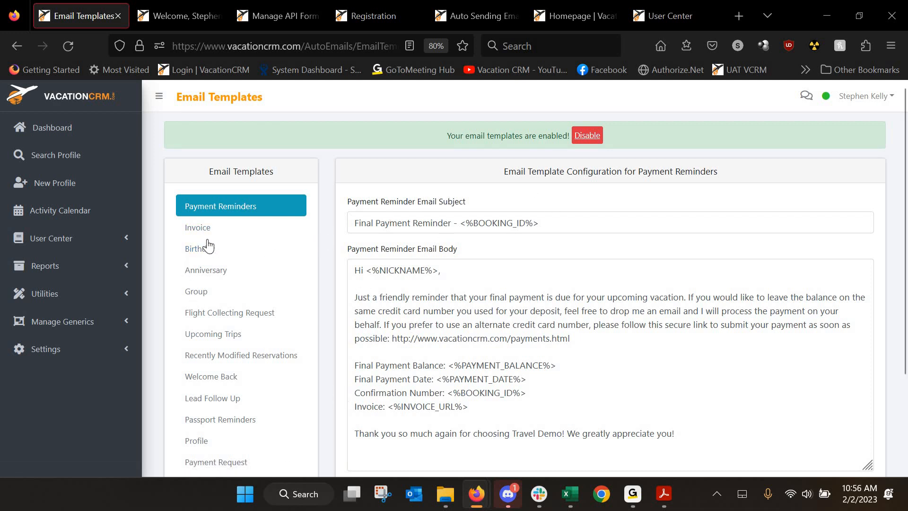
Look through the Invoice email template's variants, then return to the home dashboard
click(201, 227)
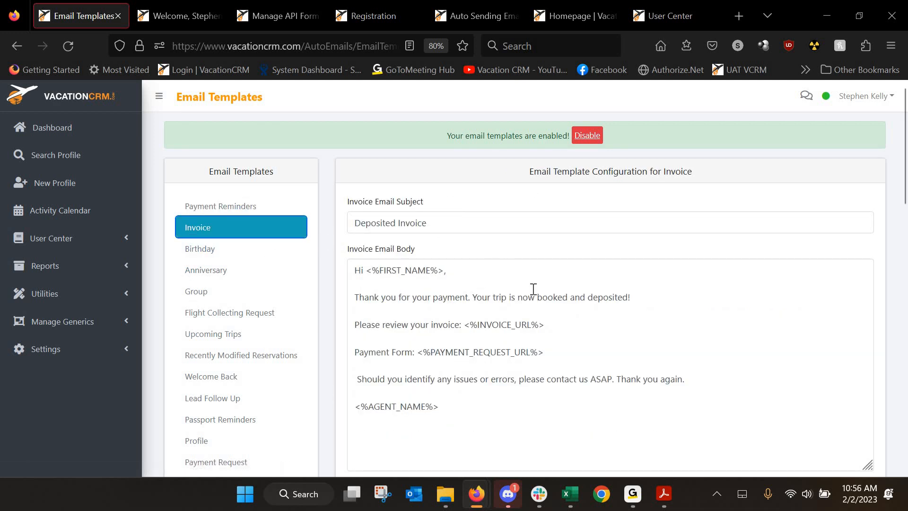
scroll(529, 289, down, 7)
scroll(462, 274, down, 6)
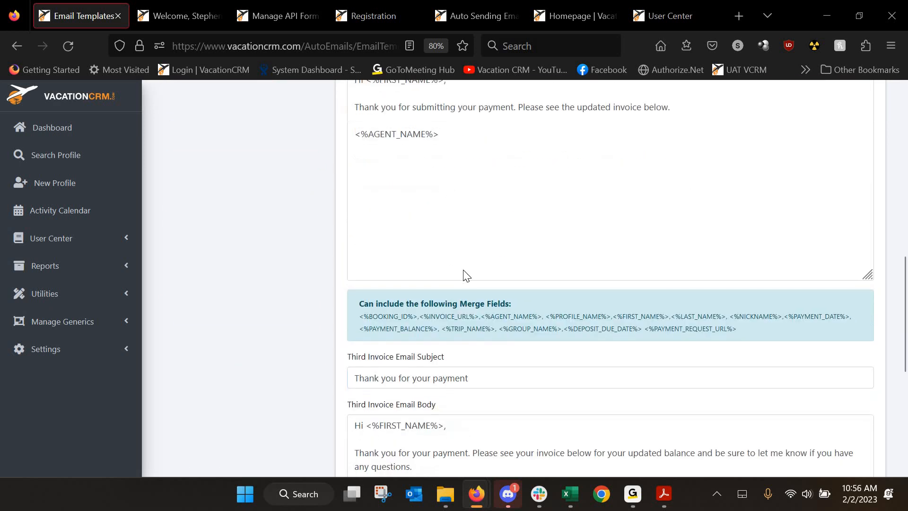
scroll(499, 364, up, 7)
scroll(499, 365, up, 6)
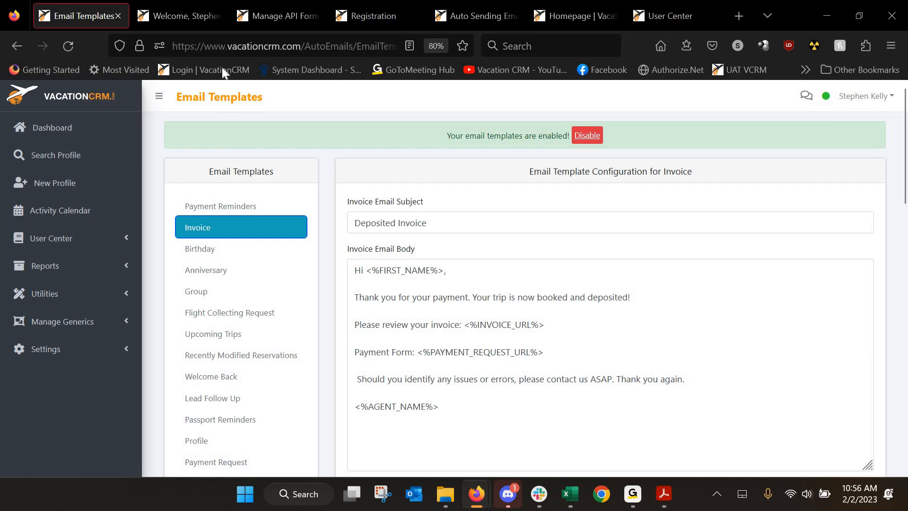
click(187, 15)
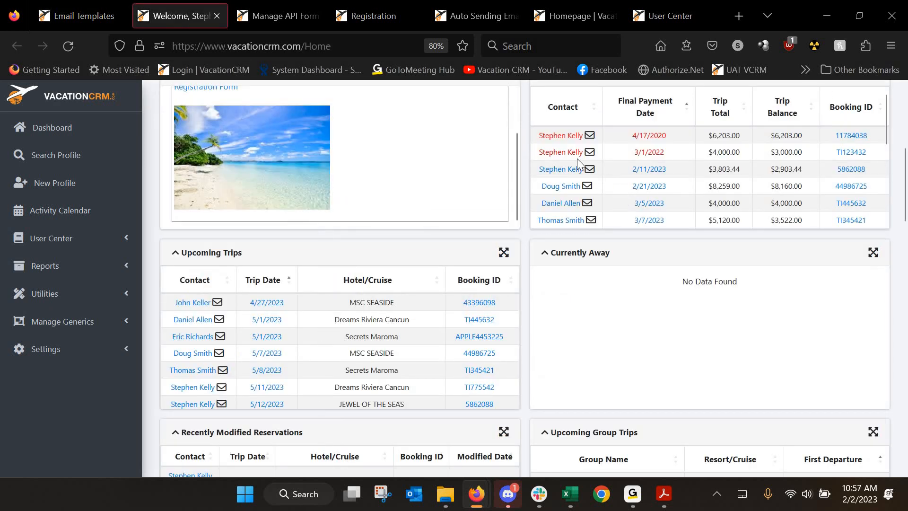
click(318, 156)
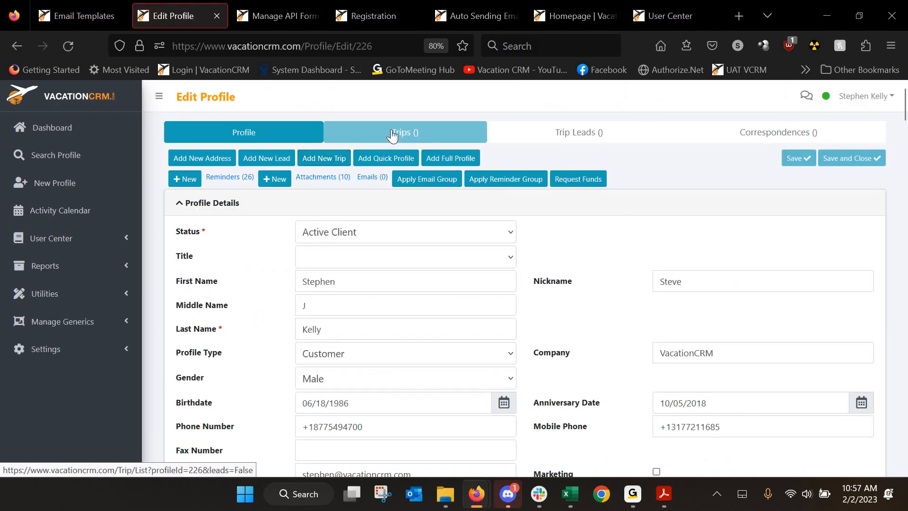
click(386, 131)
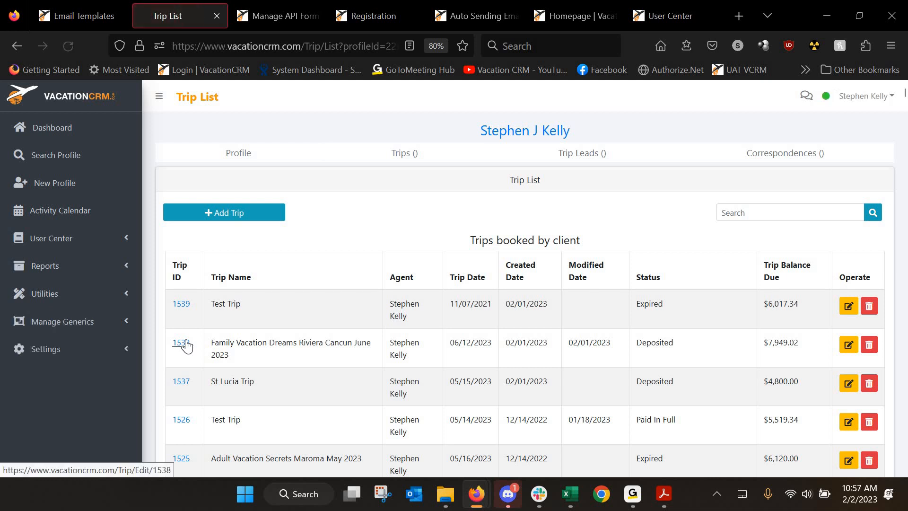
scroll(186, 341, down, 4)
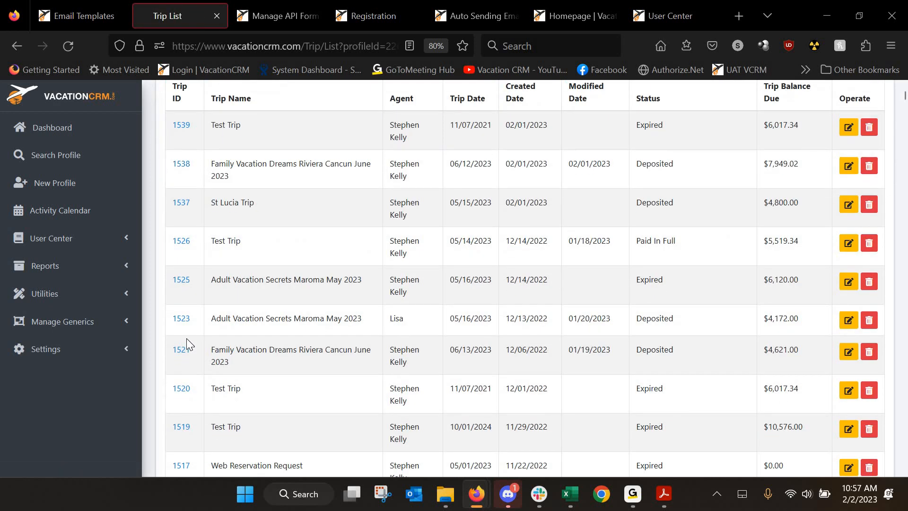
scroll(186, 339, down, 10)
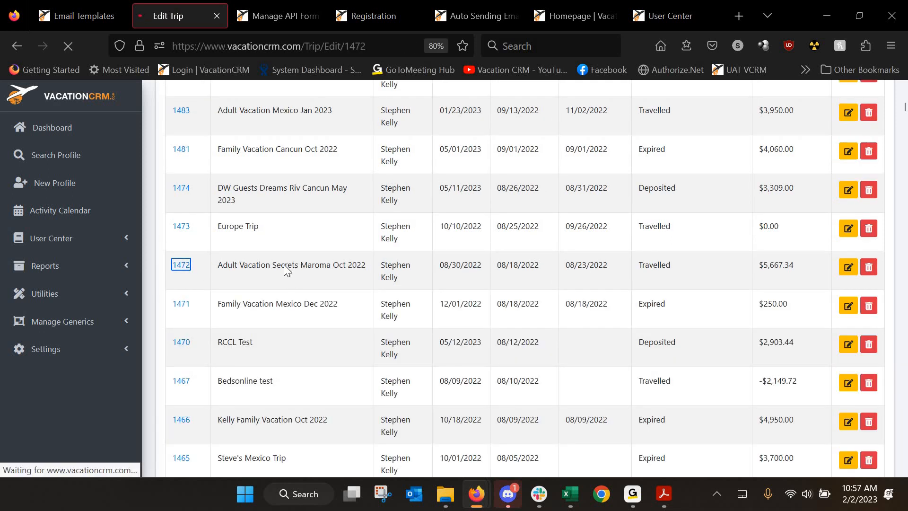
scroll(492, 280, down, 3)
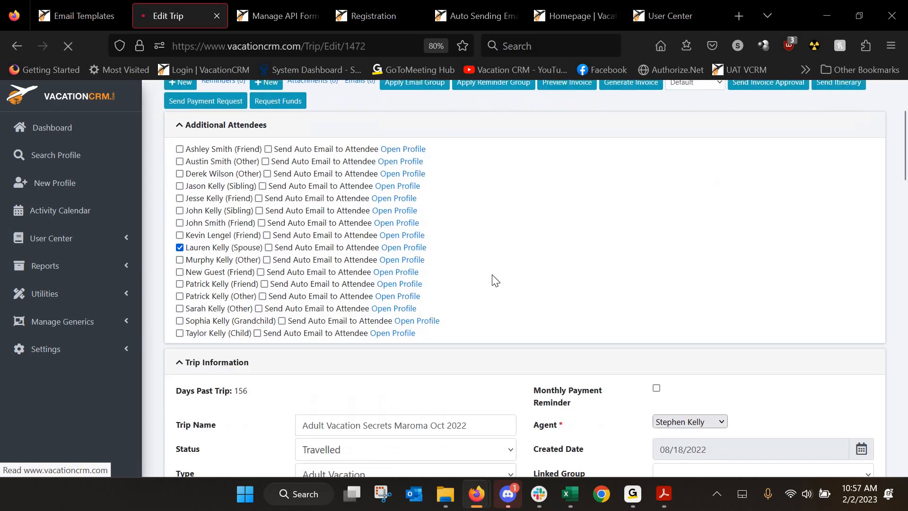
scroll(271, 299, down, 10)
scroll(245, 316, down, 8)
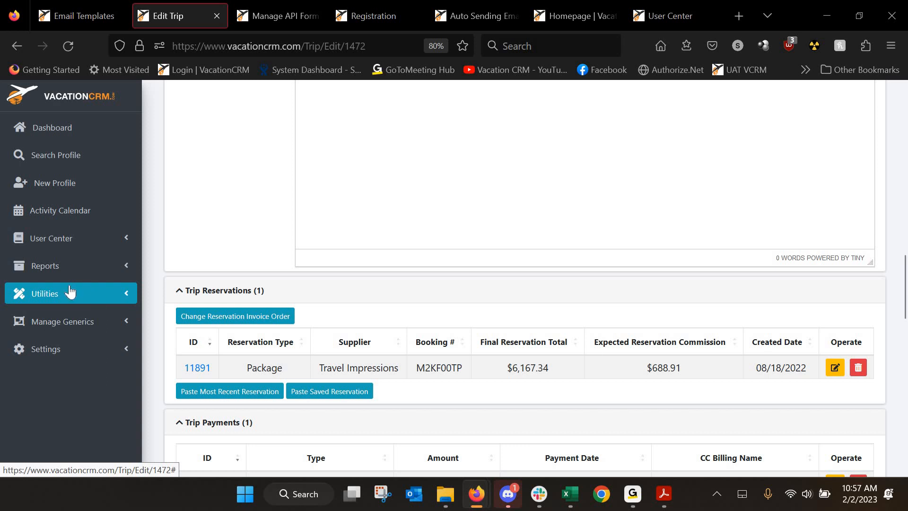
click(66, 327)
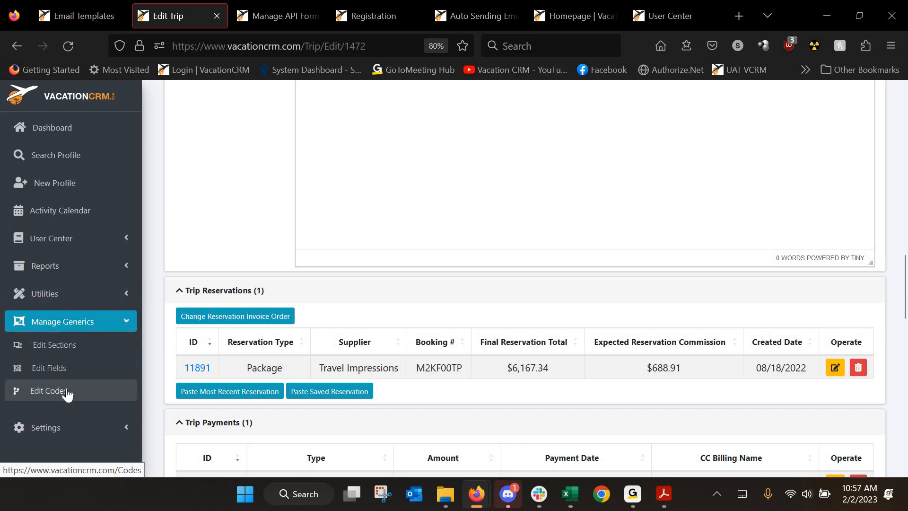
click(202, 374)
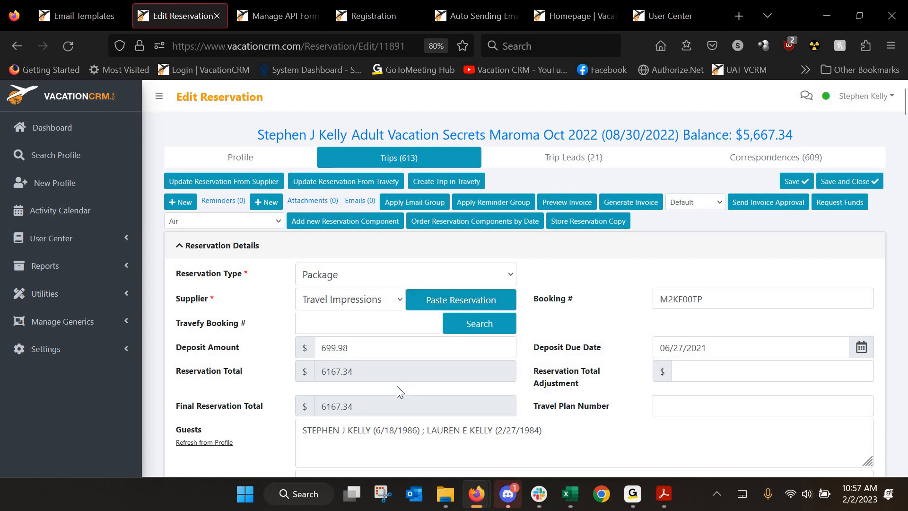
Check the Supplier list keeping Travel Impressions, expand Manage Generics, and return to User Center
click(399, 299)
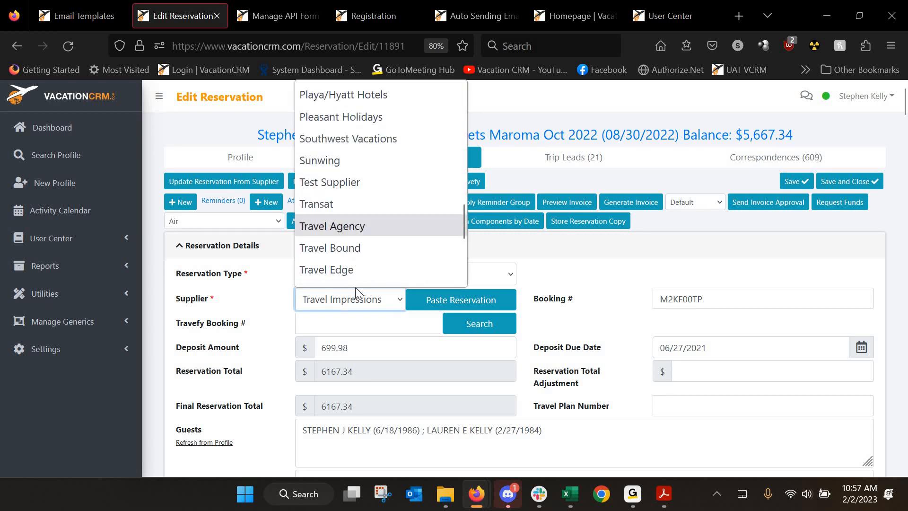
click(355, 303)
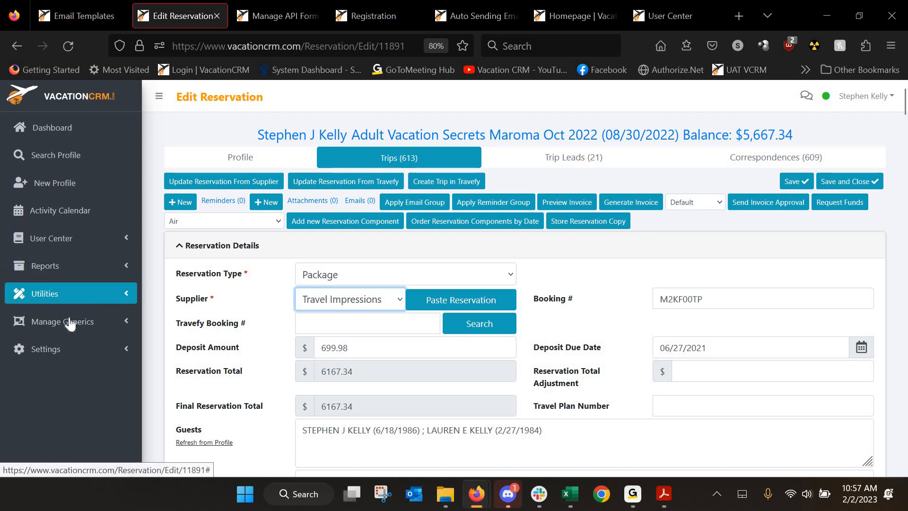
click(71, 338)
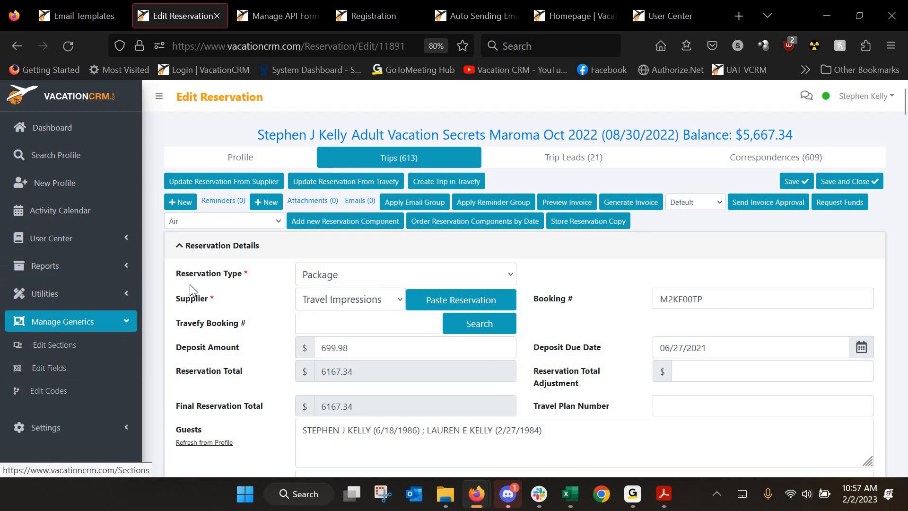
click(669, 15)
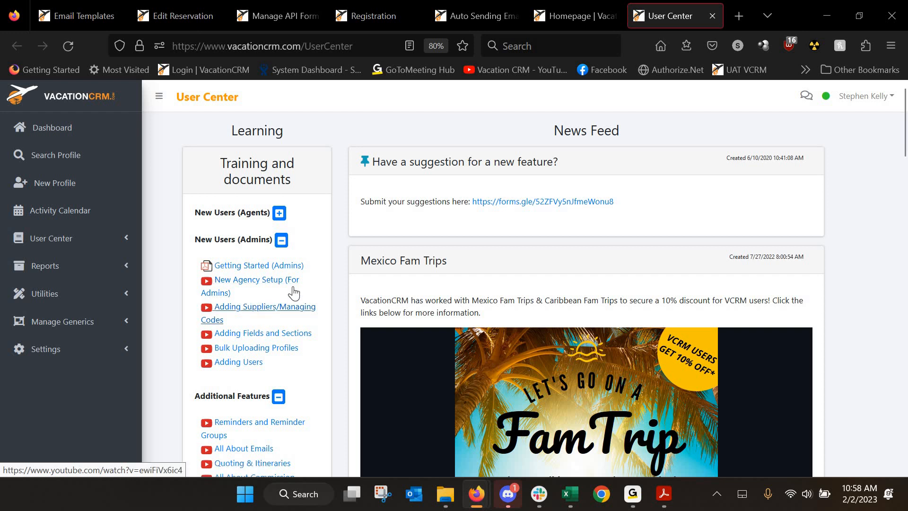
Browse the reservation's Supplier list leaving Travel Impressions, then open the Adult Vacation Secrets Maroma Oct 2022 trip
click(81, 13)
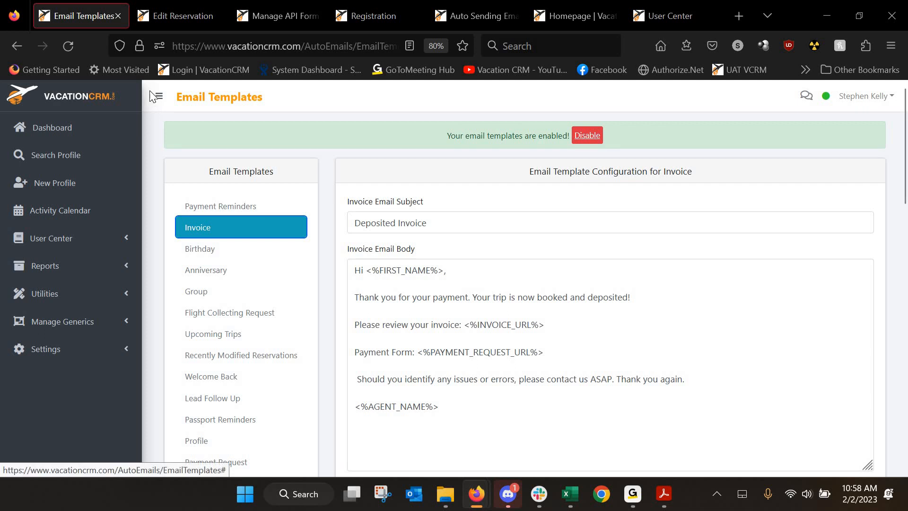
click(180, 16)
click(366, 306)
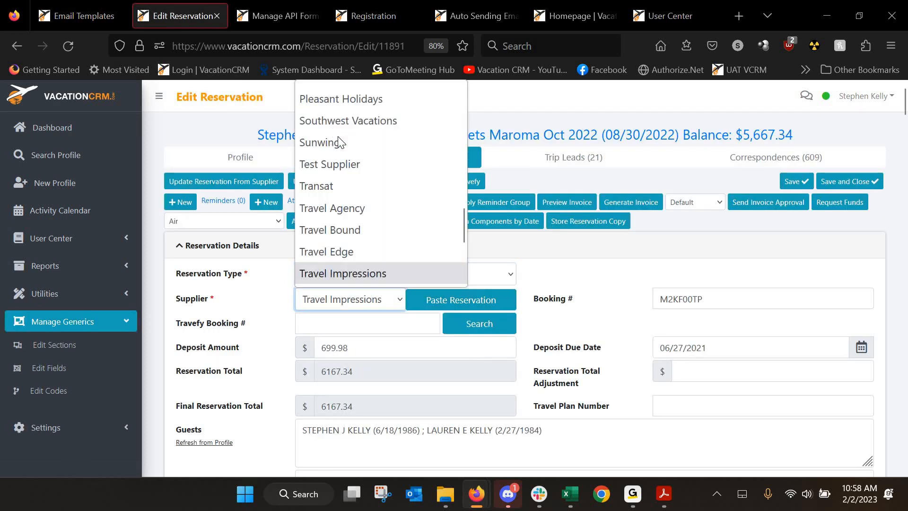
scroll(351, 226, up, 2)
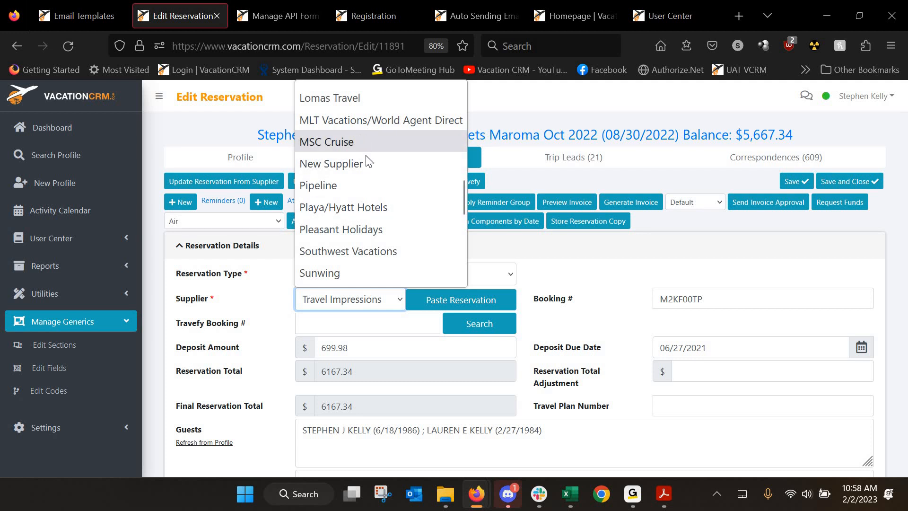
scroll(371, 163, up, 2)
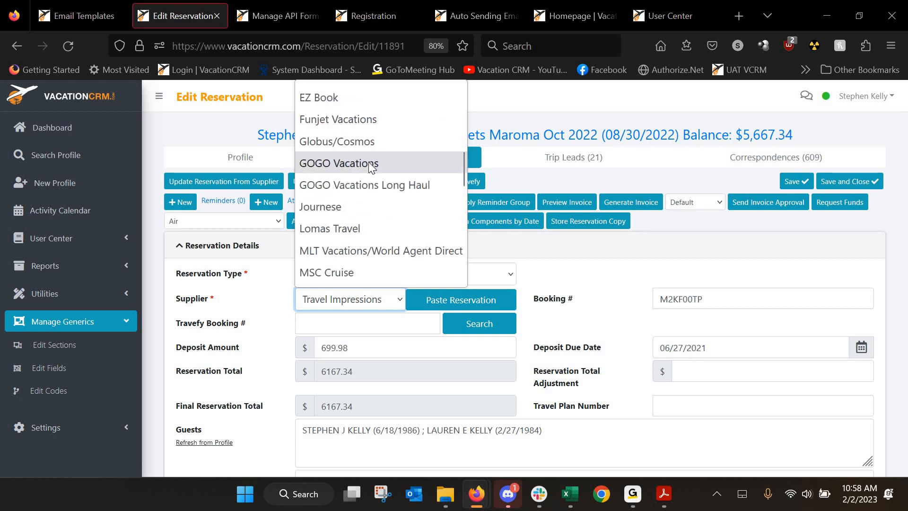
scroll(379, 165, down, 2)
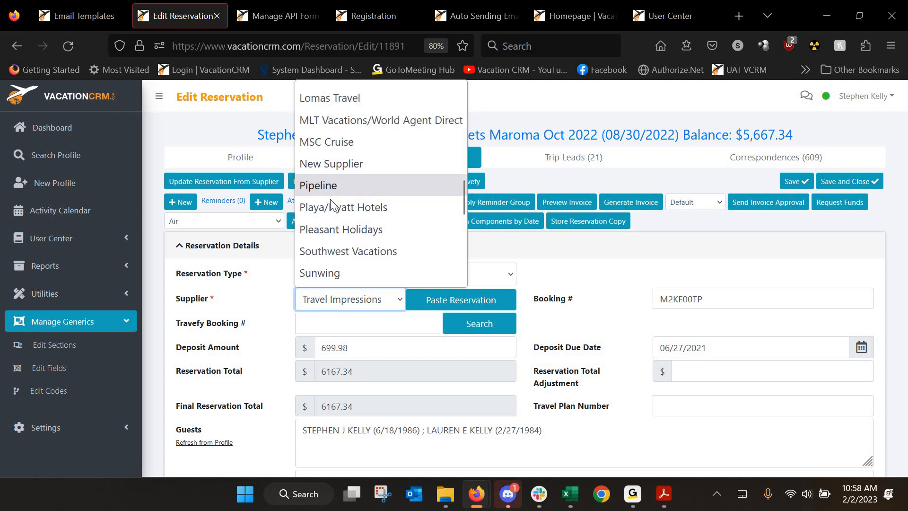
click(253, 305)
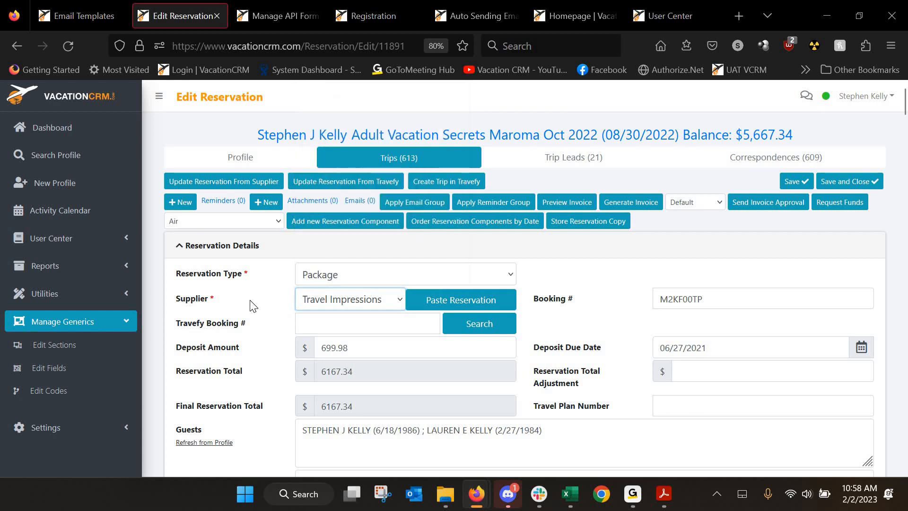
click(526, 138)
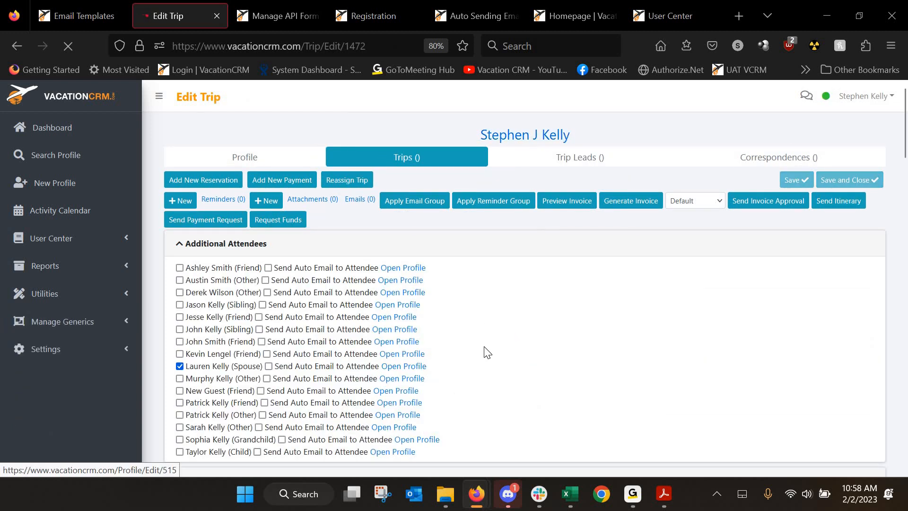
scroll(483, 348, down, 3)
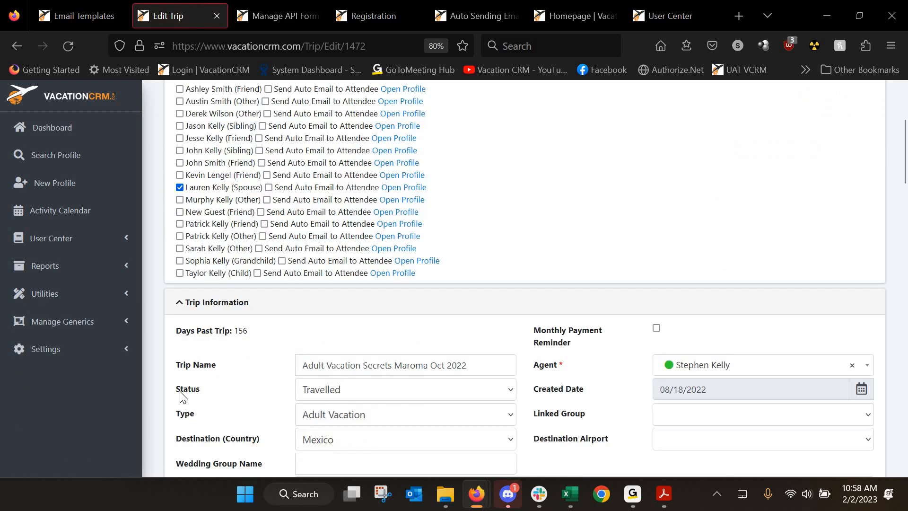
drag(178, 391, 359, 388)
click(360, 389)
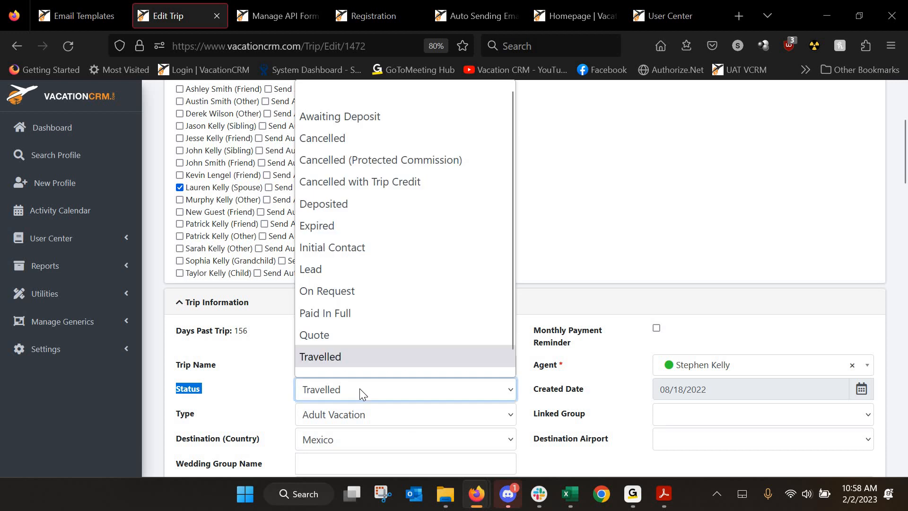
click(245, 391)
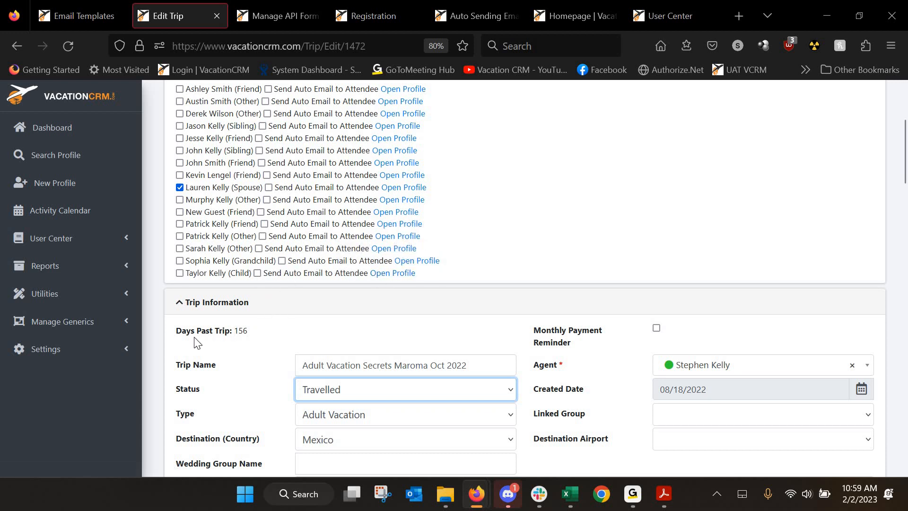
click(85, 331)
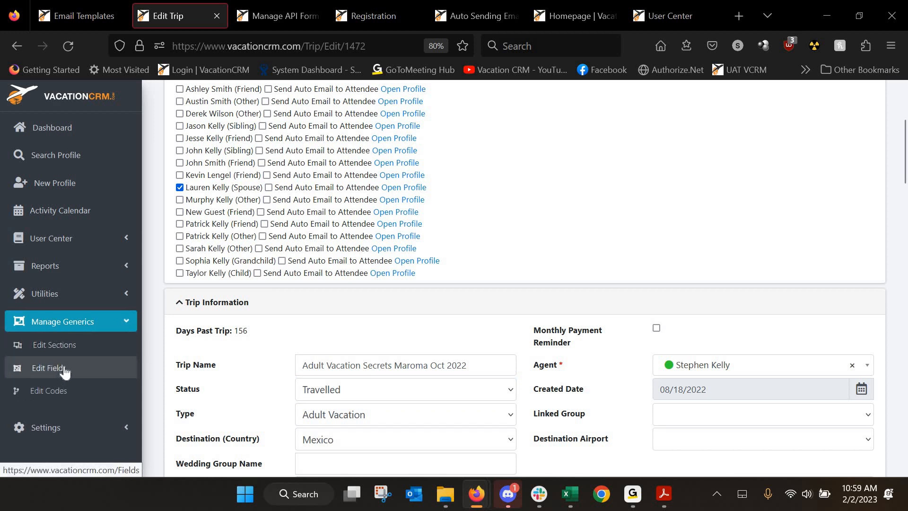
scroll(492, 393, down, 3)
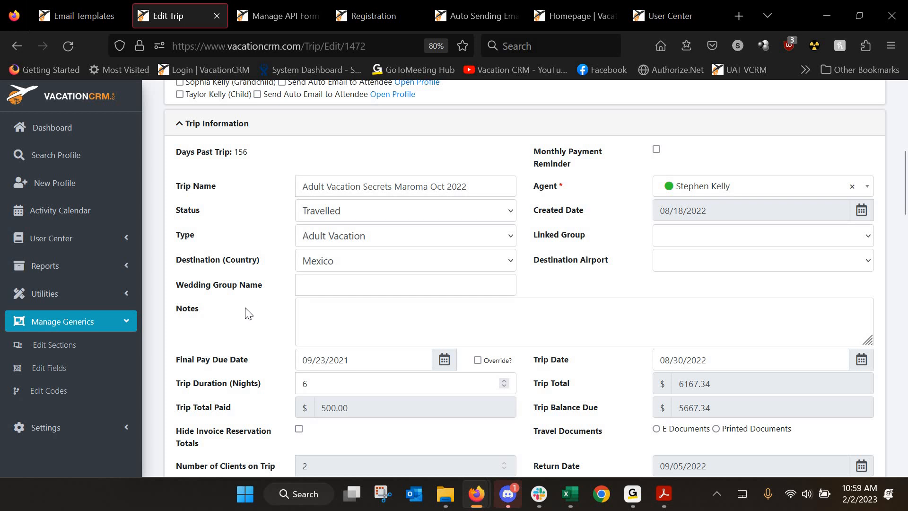
scroll(265, 251, up, 5)
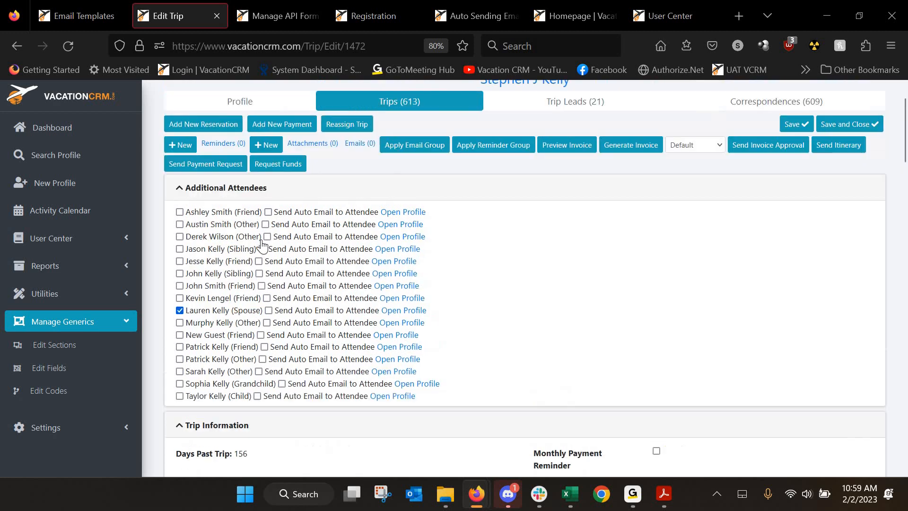
scroll(263, 244, up, 1)
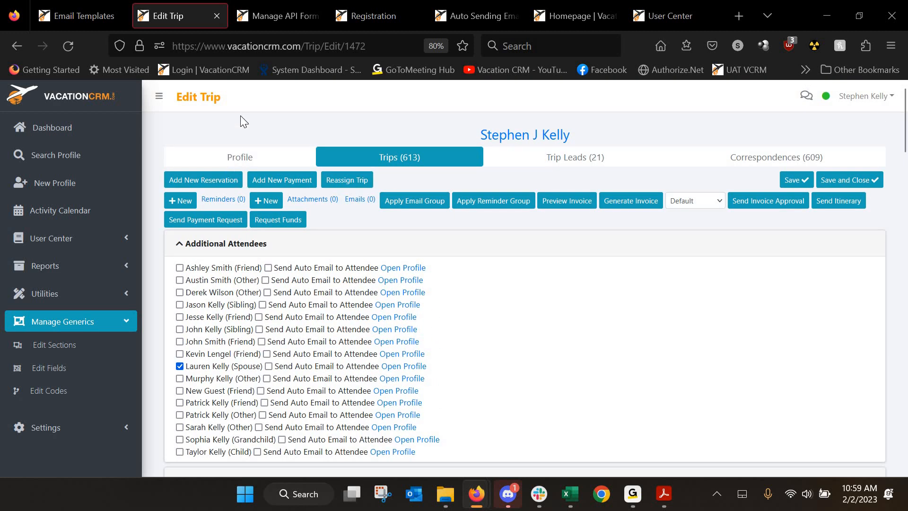
click(669, 17)
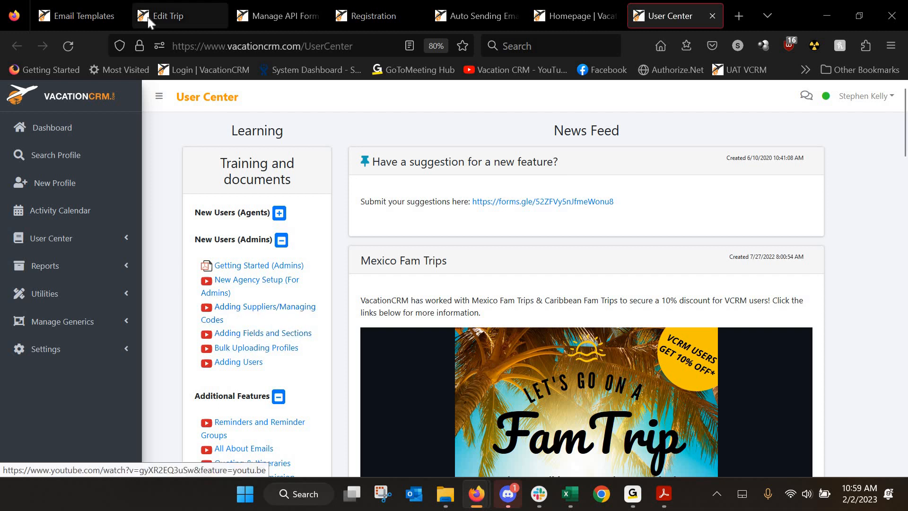
click(181, 16)
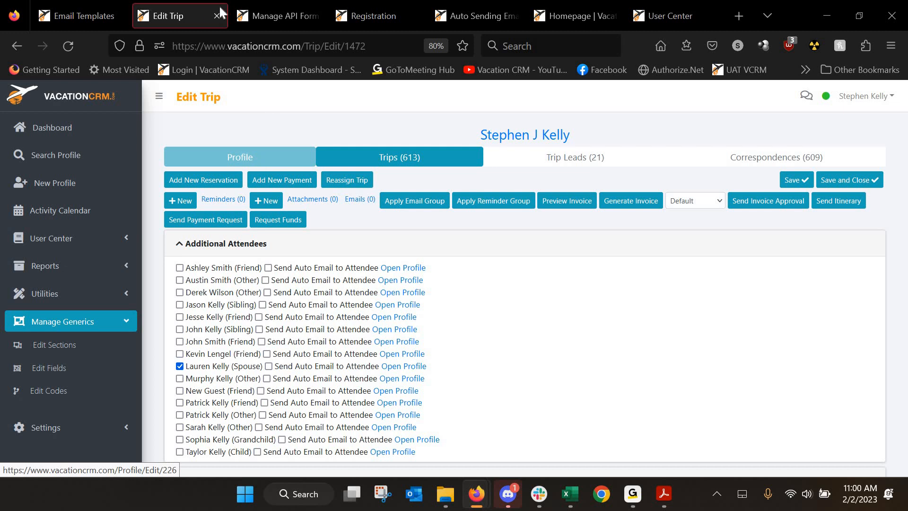
From the registration form settings, open the Code Listing in a new browser tab
key(ctrl+Tab)
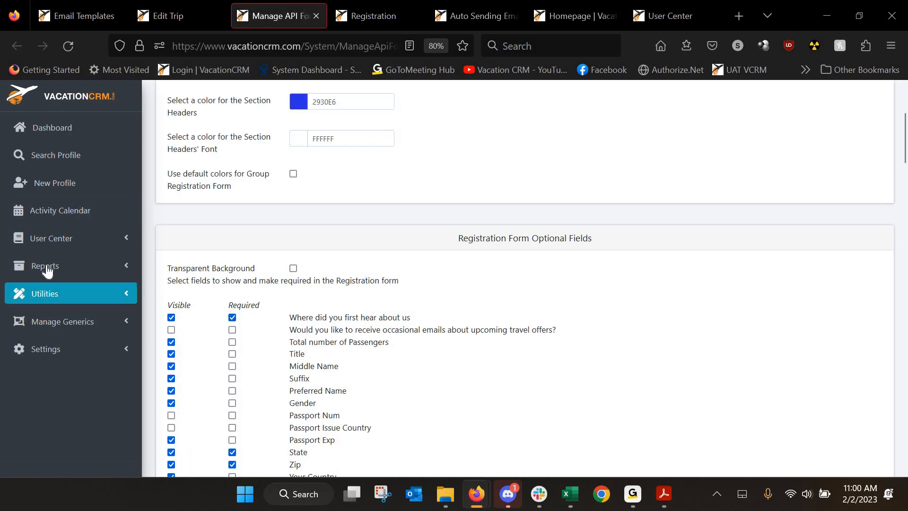
click(56, 322)
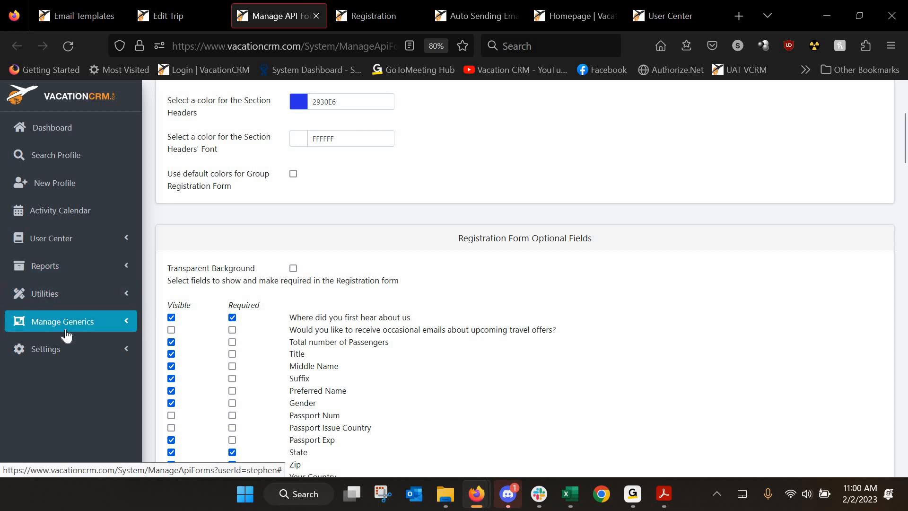
middle_click(49, 391)
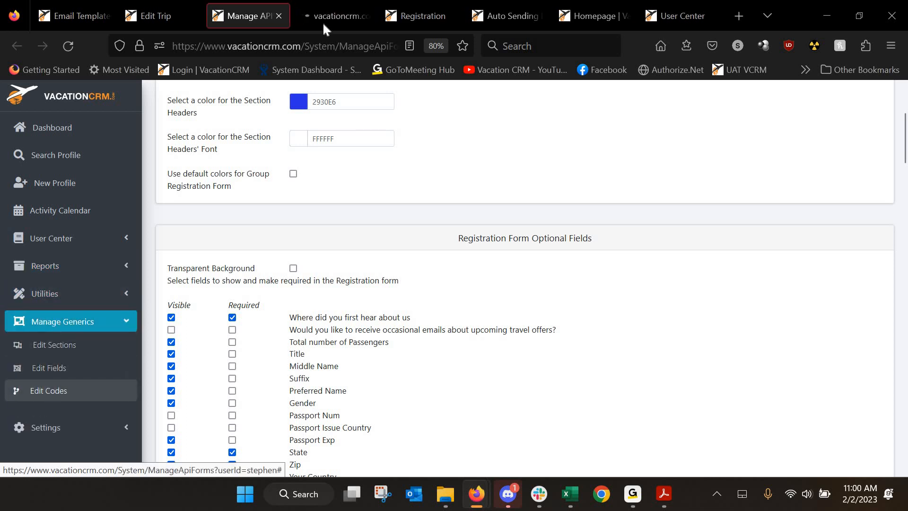
click(323, 22)
Open supplier code AV (Apple Vacations) for editing
click(341, 130)
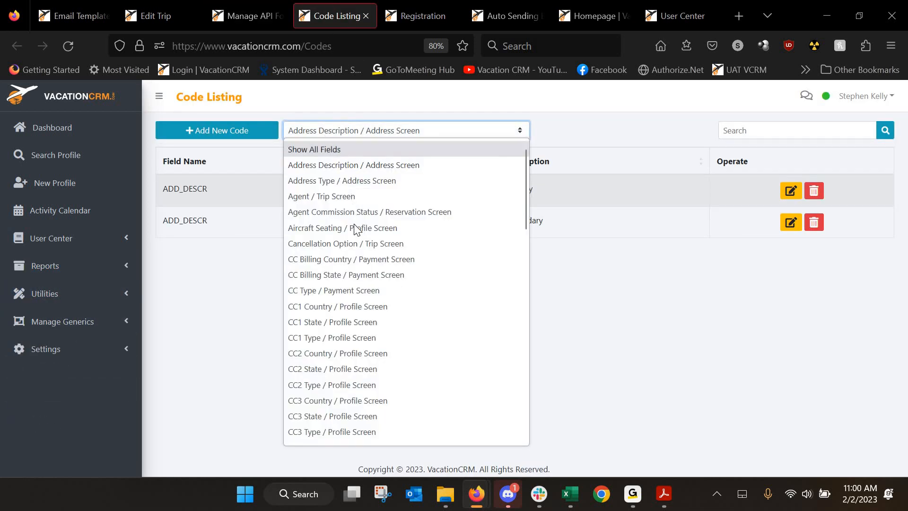
scroll(351, 229, down, 10)
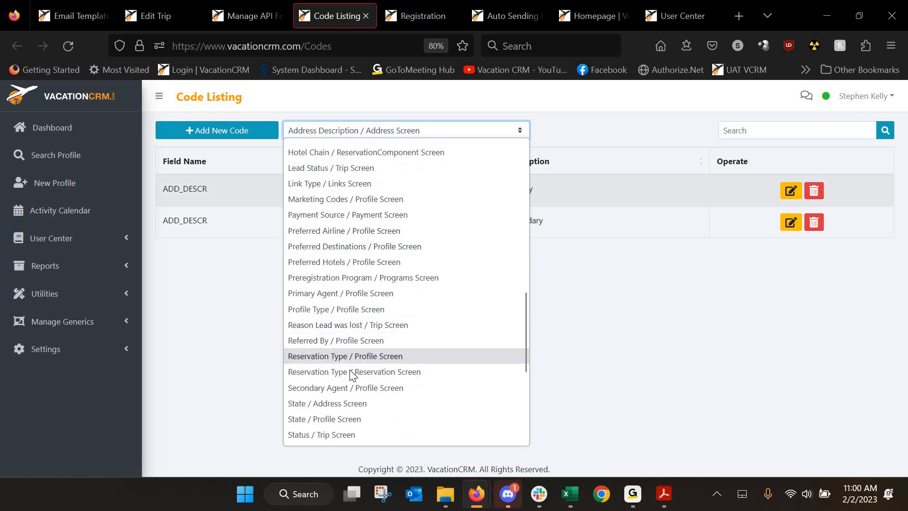
scroll(349, 363, down, 2)
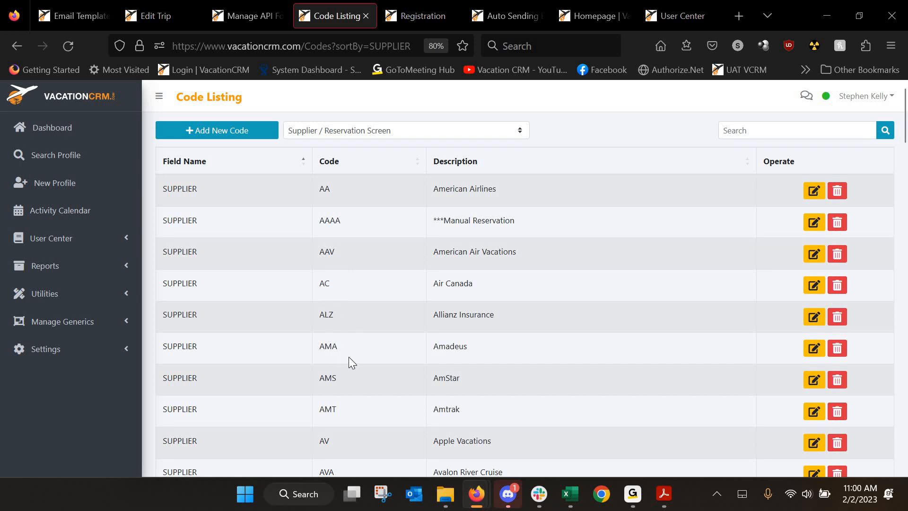
scroll(356, 347, down, 3)
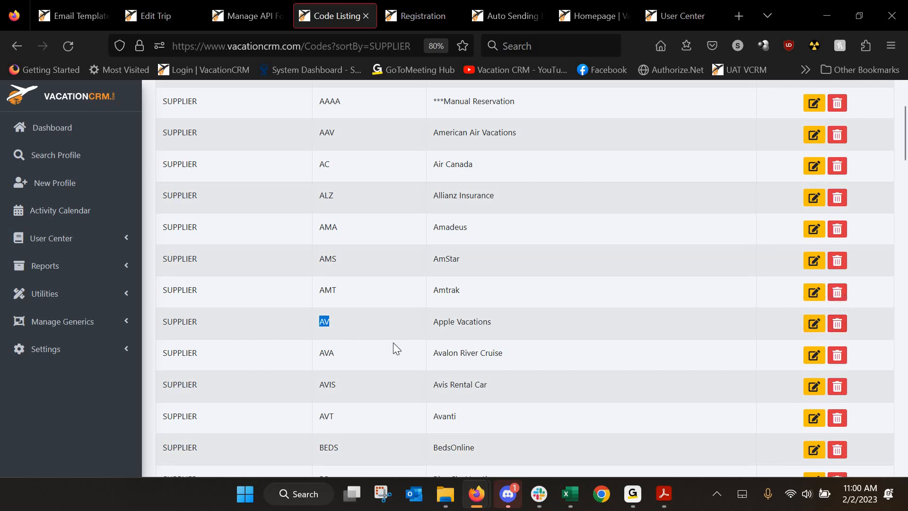
click(813, 325)
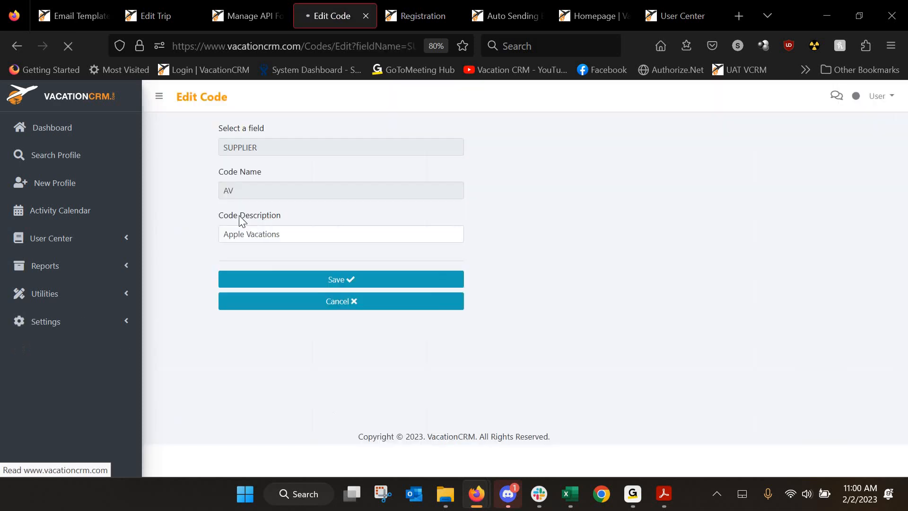
Leave AV unchanged, open the Field Listing via Manage Generics › Edit Fields, and return to Edit Trip
click(17, 46)
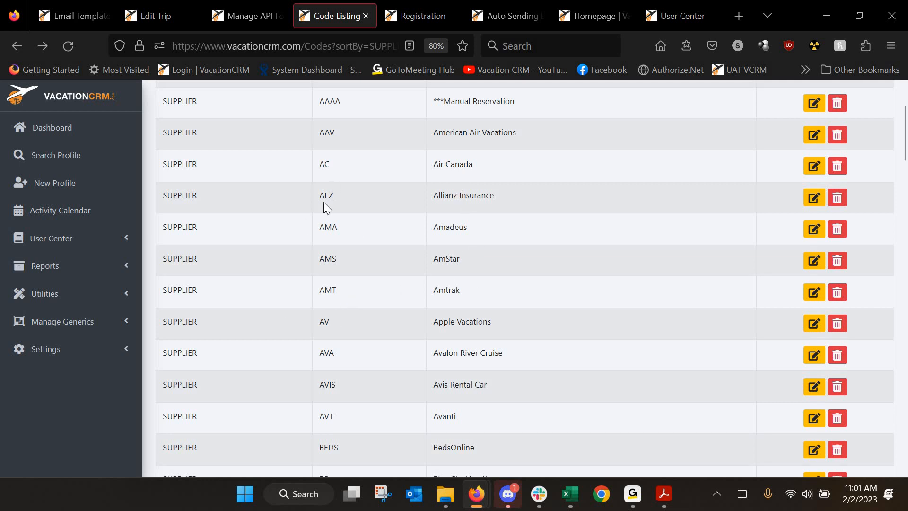
scroll(329, 213, up, 3)
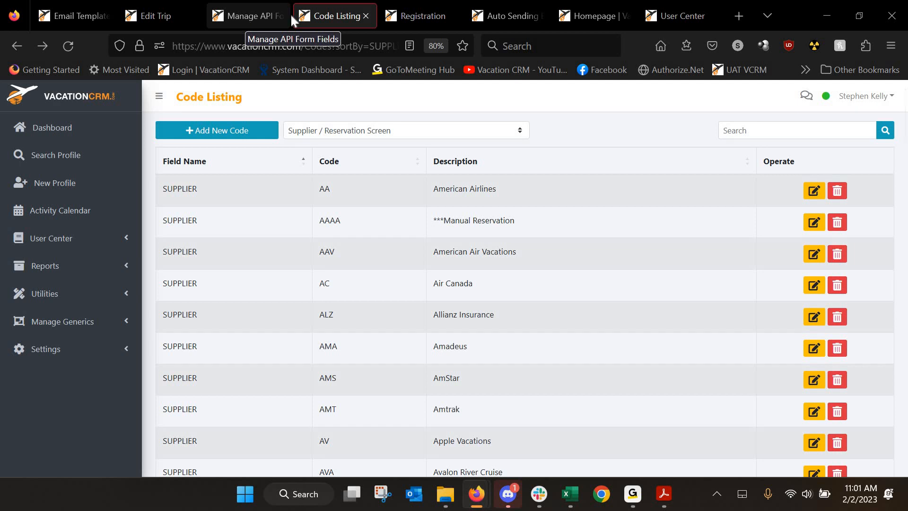
click(68, 323)
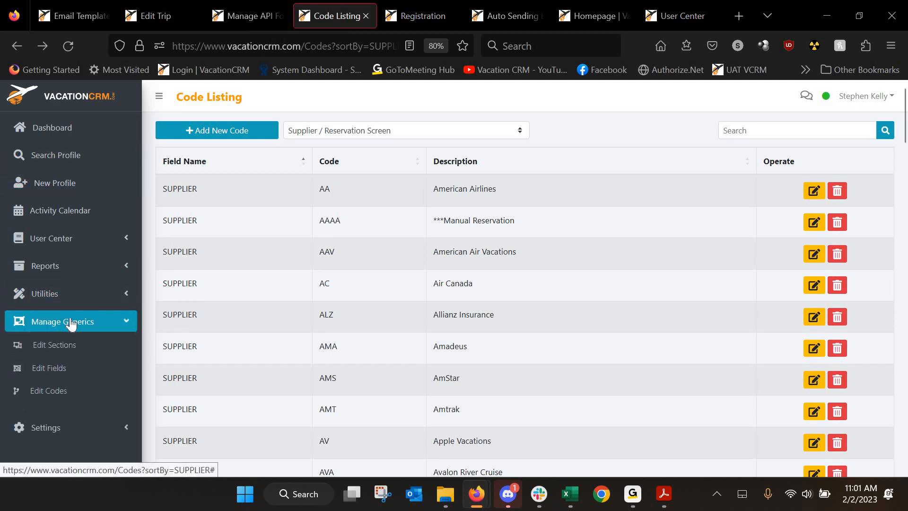
click(70, 371)
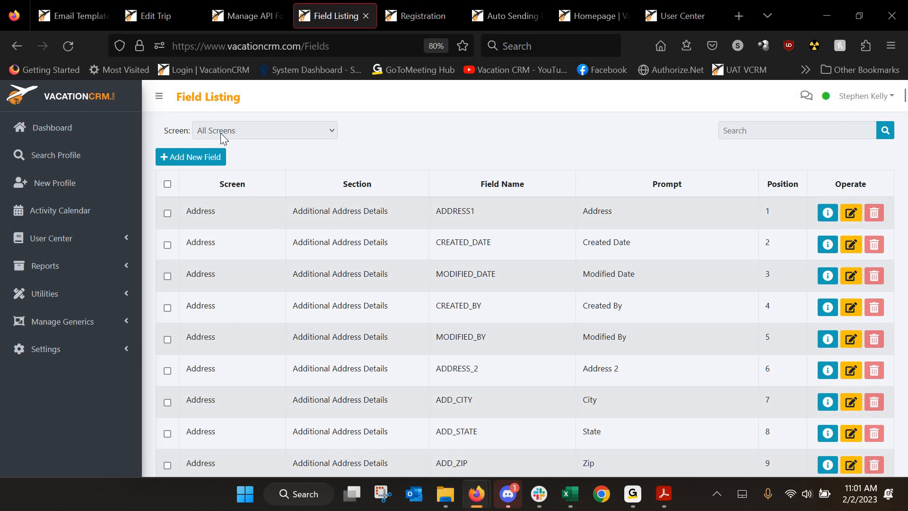
click(150, 11)
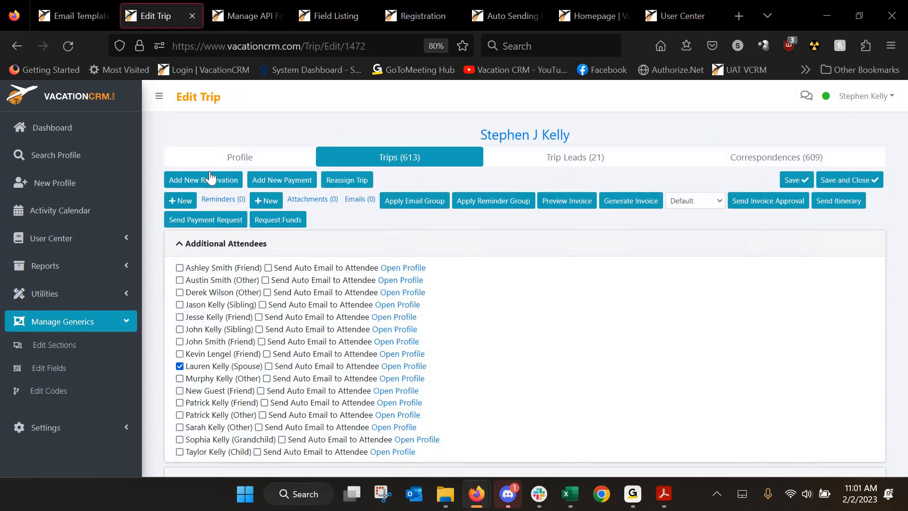
Open the client's profile from the trip and highlight the food quality question under Preferences
click(236, 157)
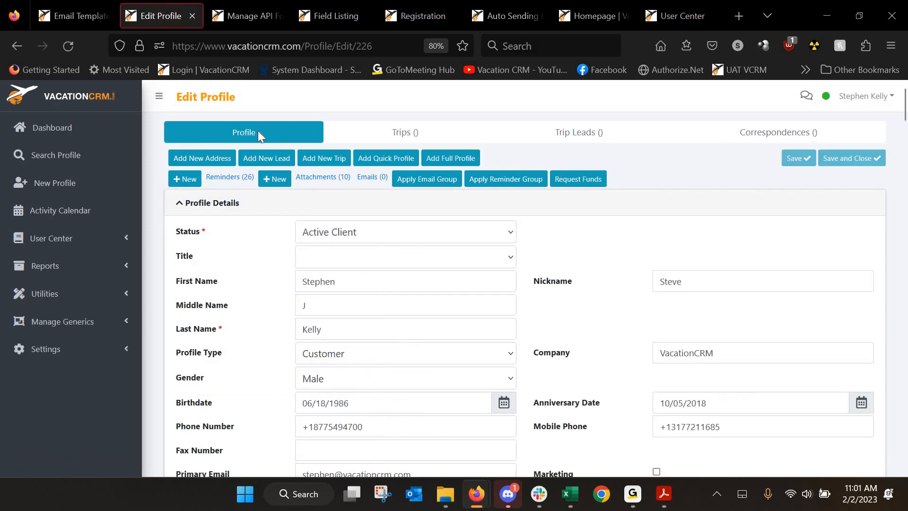
scroll(258, 175, down, 5)
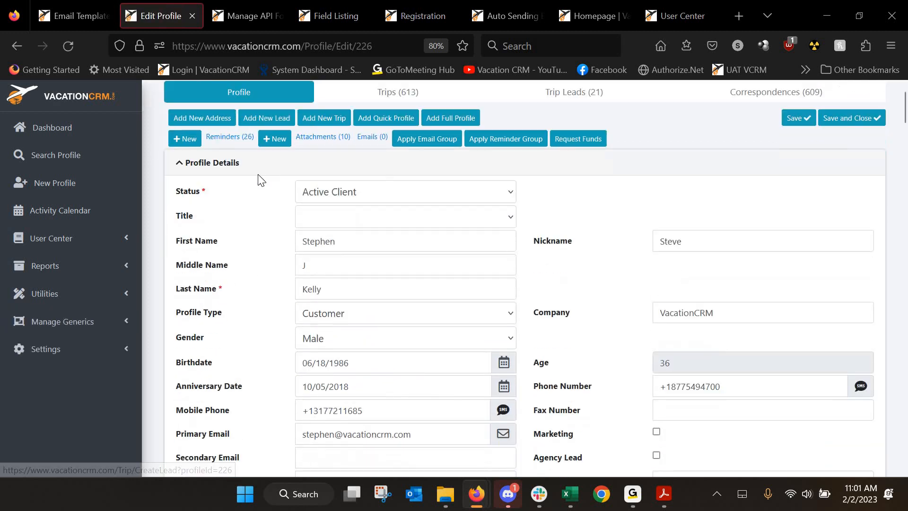
scroll(260, 180, down, 10)
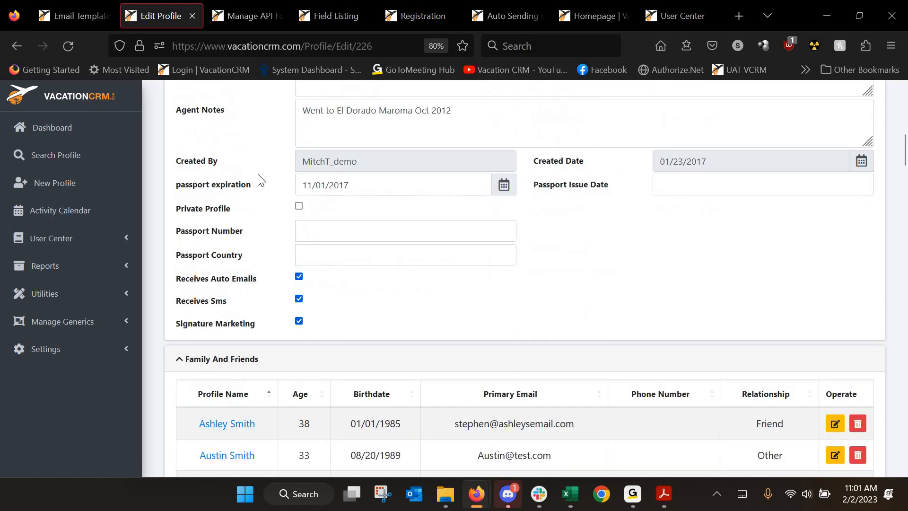
scroll(258, 174, down, 8)
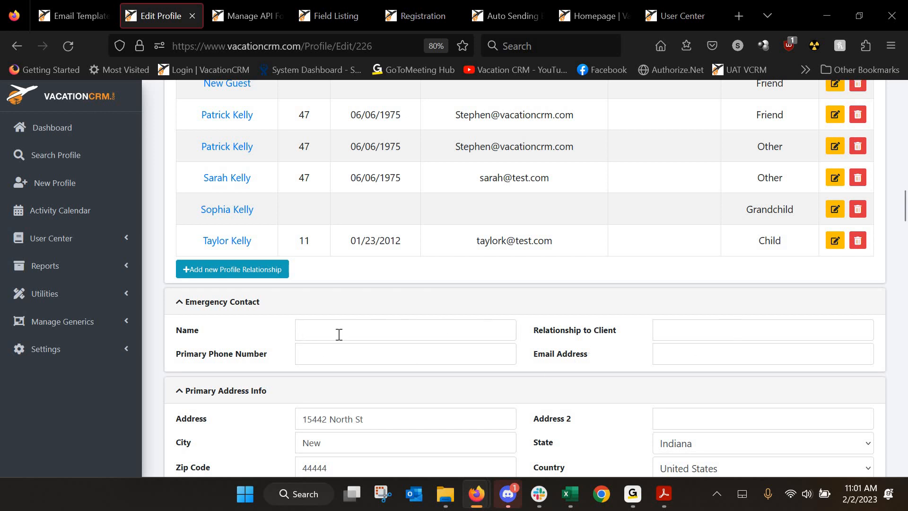
scroll(246, 342, down, 15)
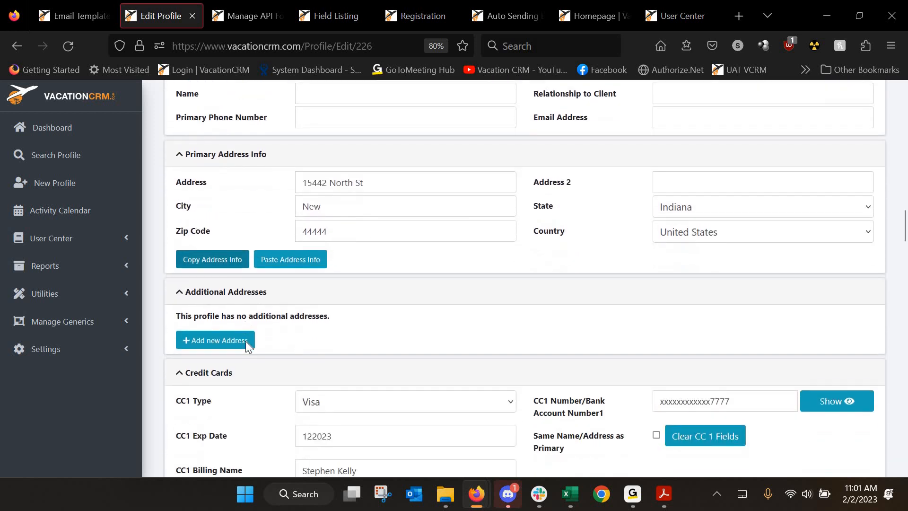
scroll(245, 342, down, 14)
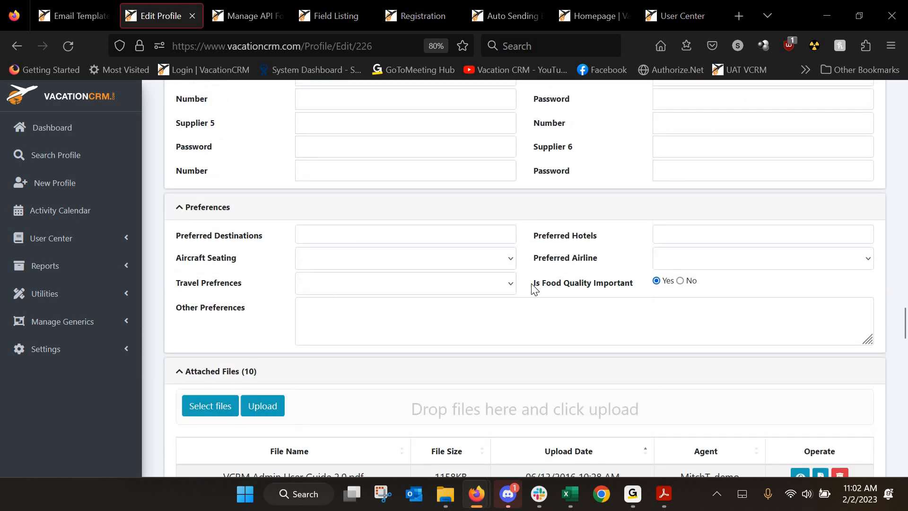
drag(534, 284, 635, 291)
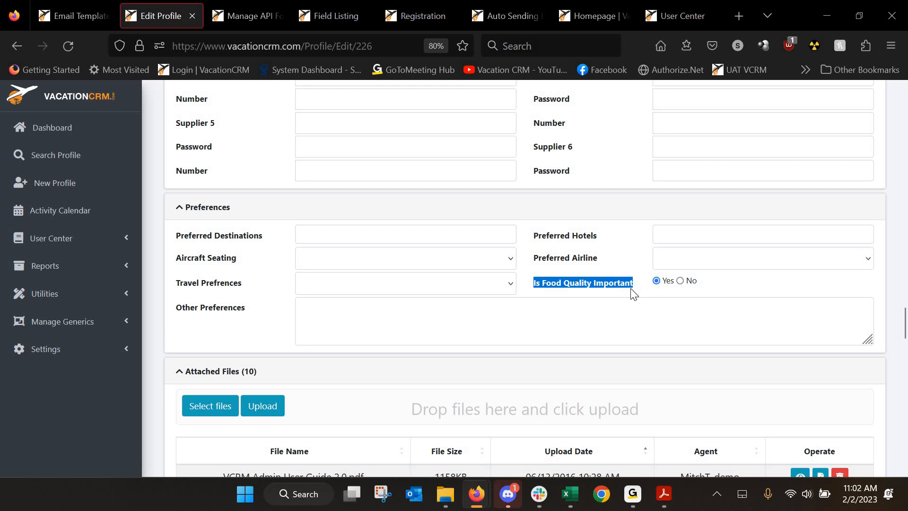
Add Bahamas, DR and Hawaii as preferred destinations
click(360, 235)
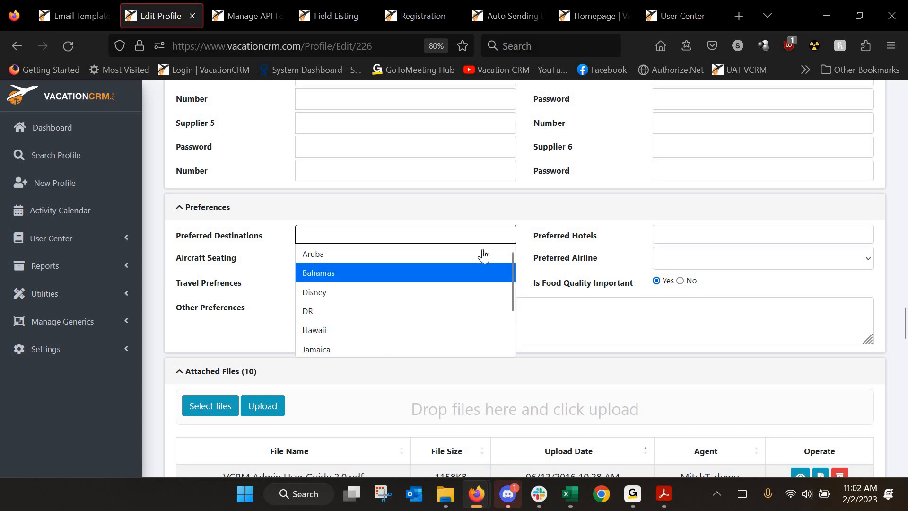
click(366, 272)
click(369, 235)
click(333, 311)
click(388, 234)
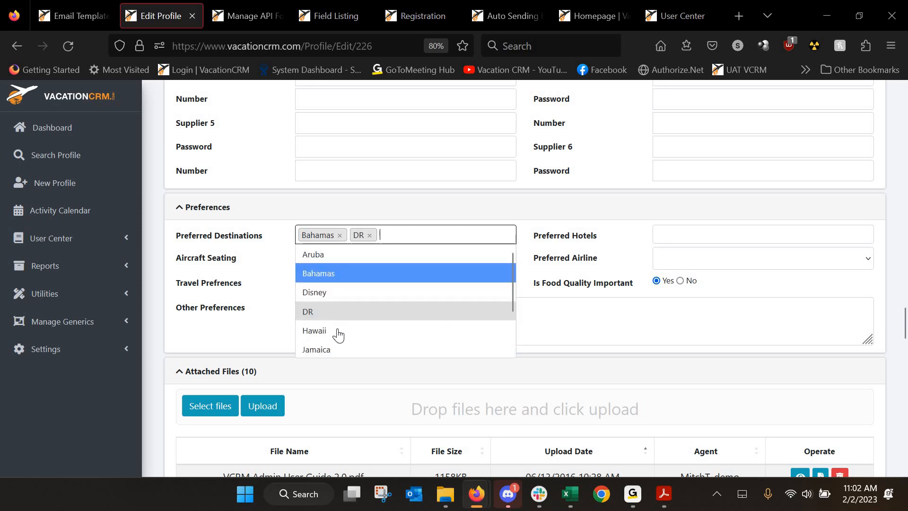
click(338, 331)
Review the hotel, seating, airline and travel preference options, leaving all of them blank
click(664, 236)
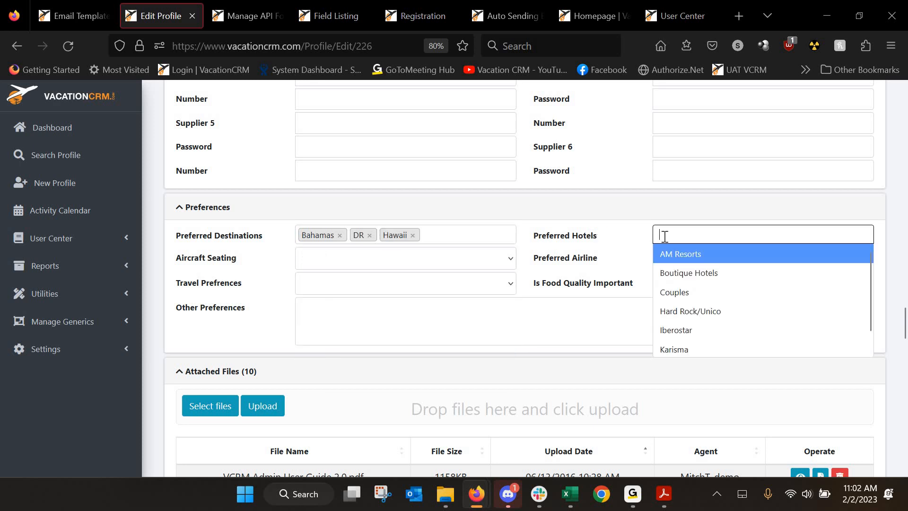
click(312, 265)
click(317, 263)
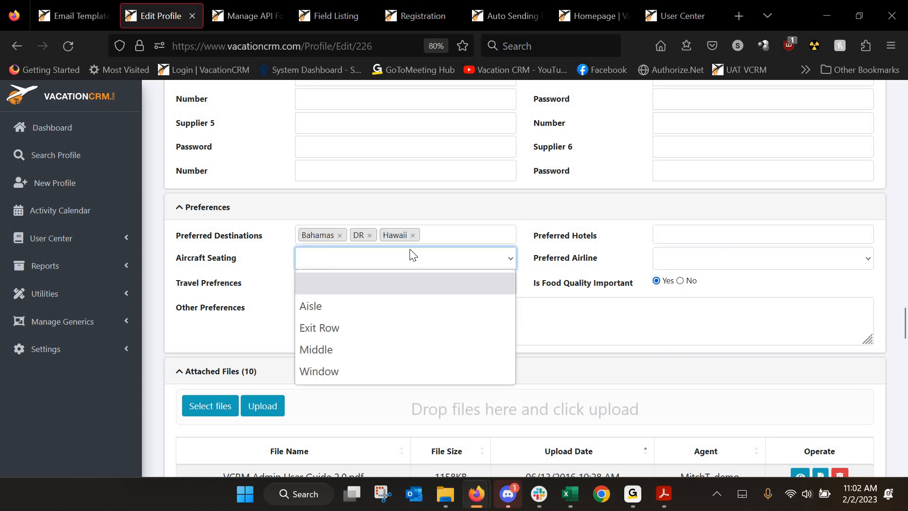
click(663, 261)
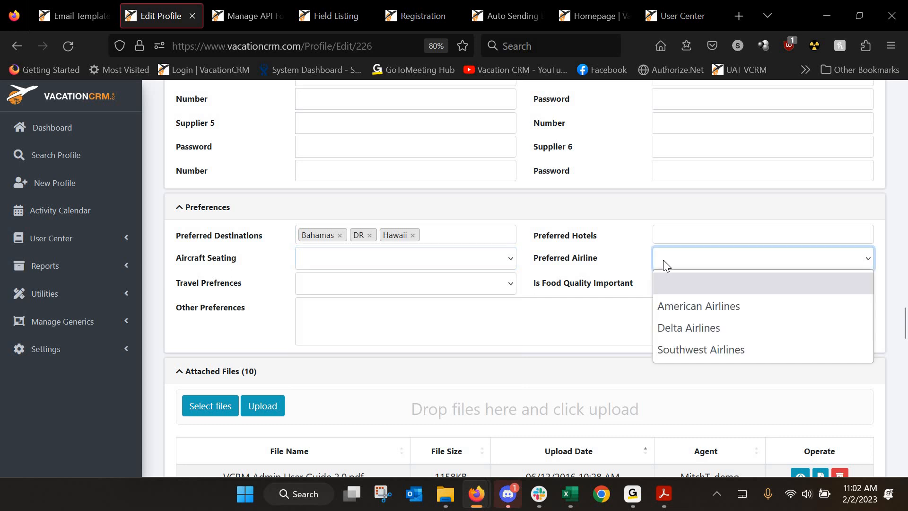
click(359, 288)
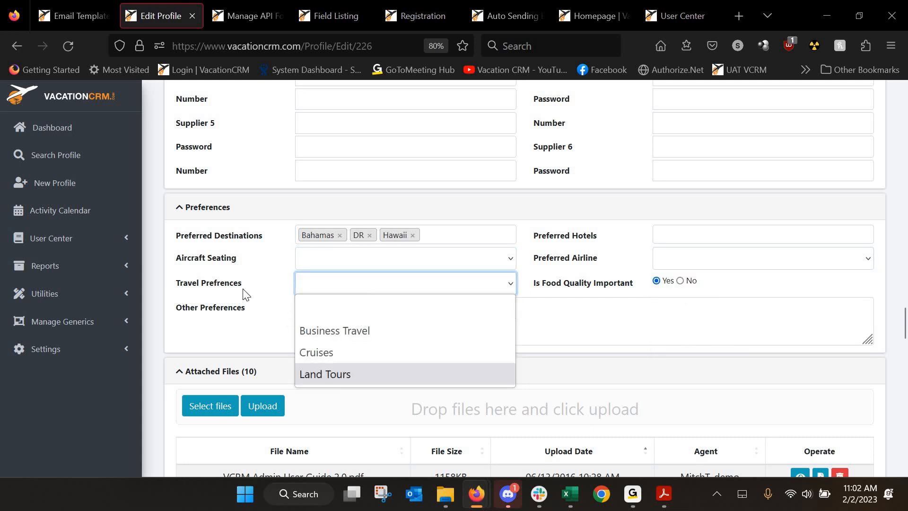
click(506, 390)
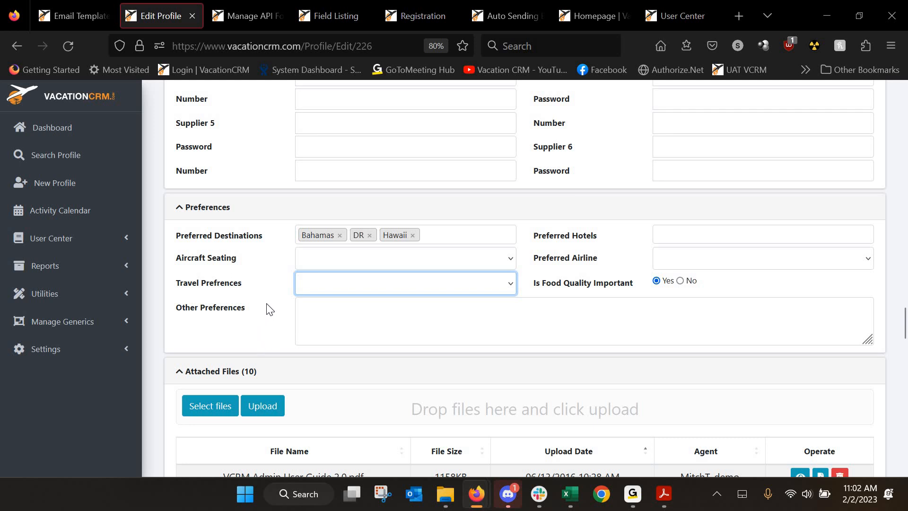
scroll(268, 307, up, 20)
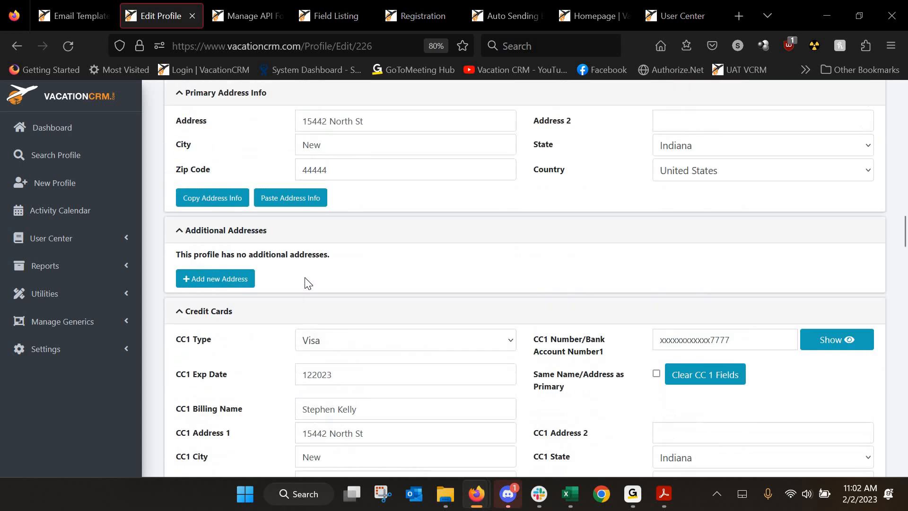
scroll(164, 170, up, 7)
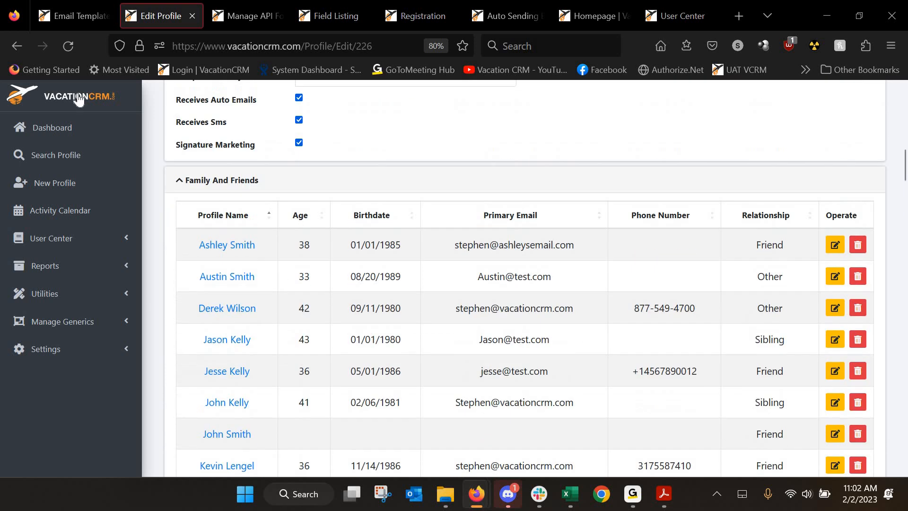
Return to the Edit Trip page from the Back history and scroll through the trip details
right_click(21, 50)
click(29, 95)
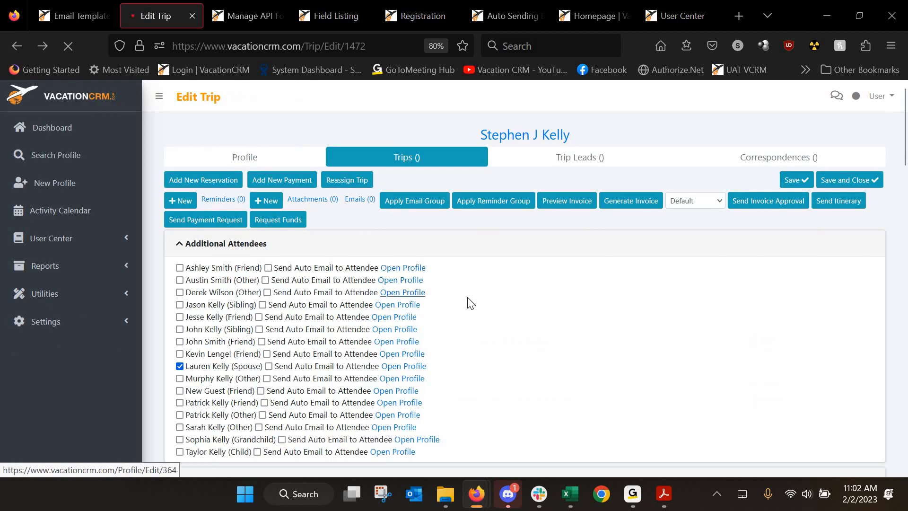
scroll(471, 304, down, 6)
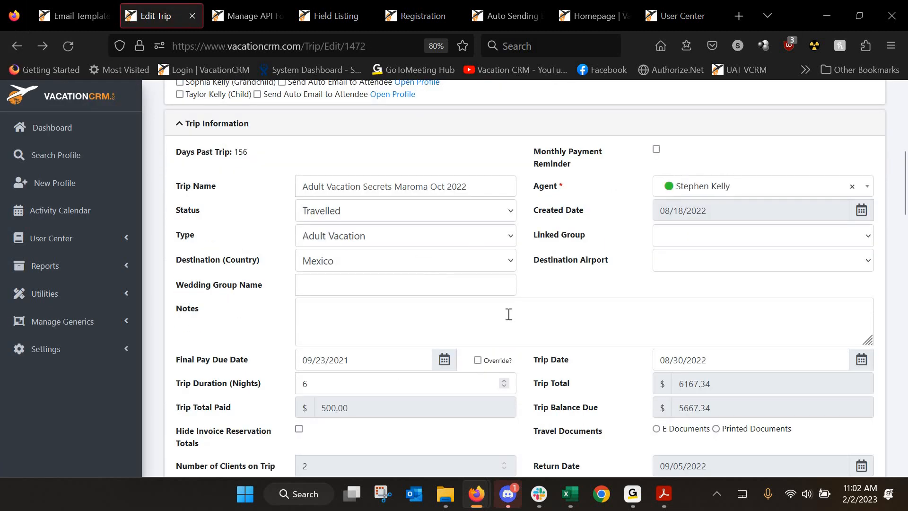
scroll(649, 365, down, 2)
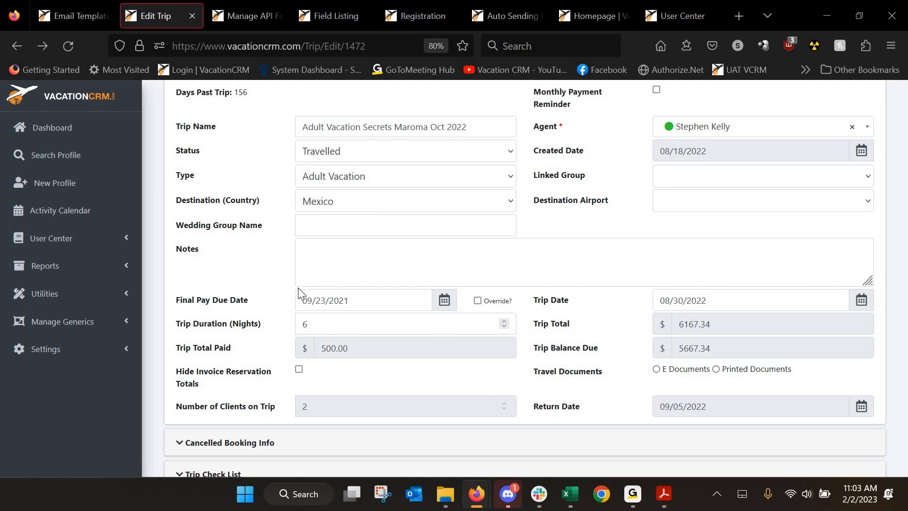
Switch to User Center and browse its training videos and documents list
click(680, 14)
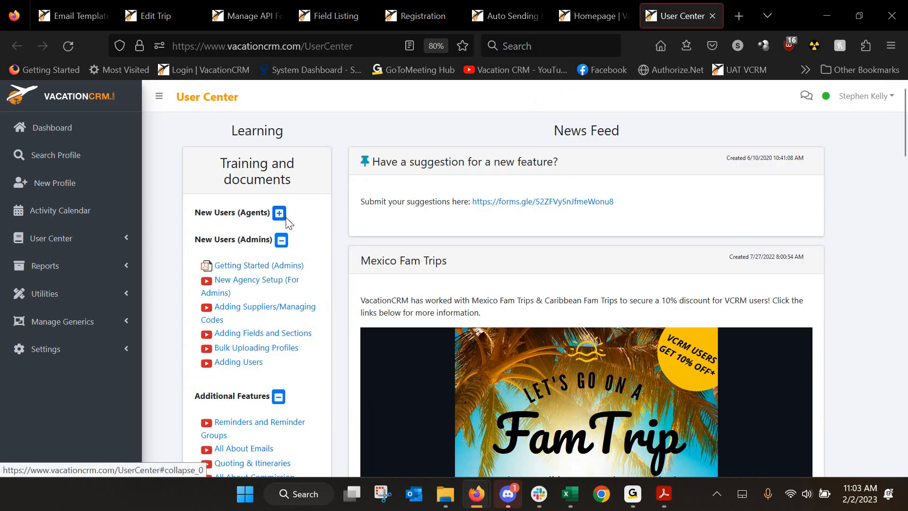
scroll(287, 219, down, 3)
scroll(286, 222, down, 3)
scroll(279, 220, up, 3)
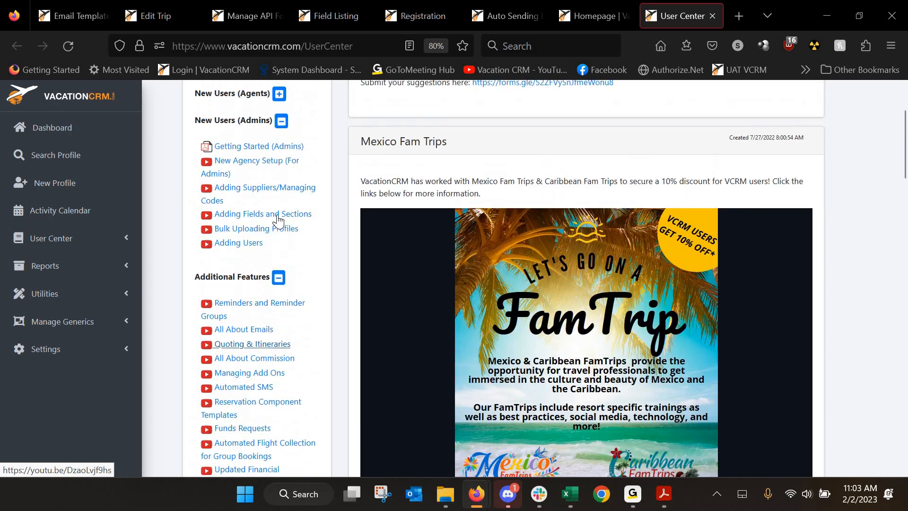